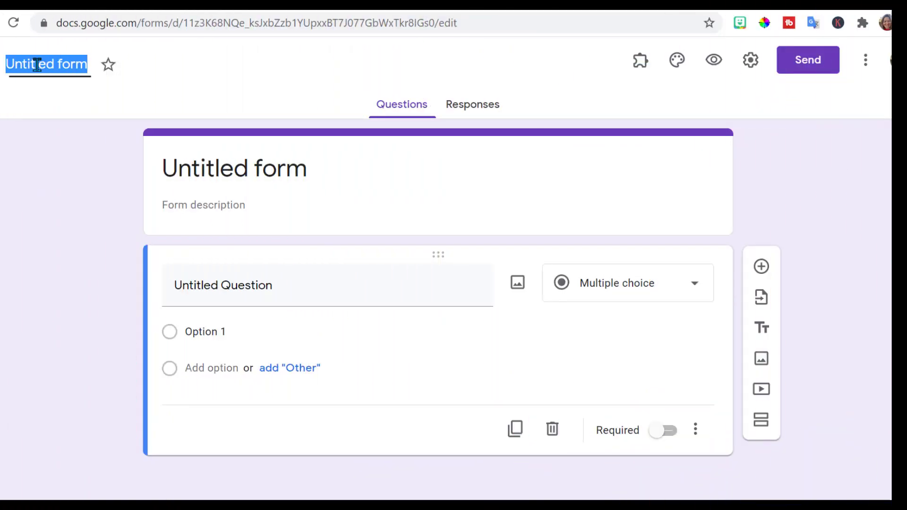
Title the form 'Restroom Pass' and paste the first-or-last-10-minutes reminder into the description.
text(Restroo)
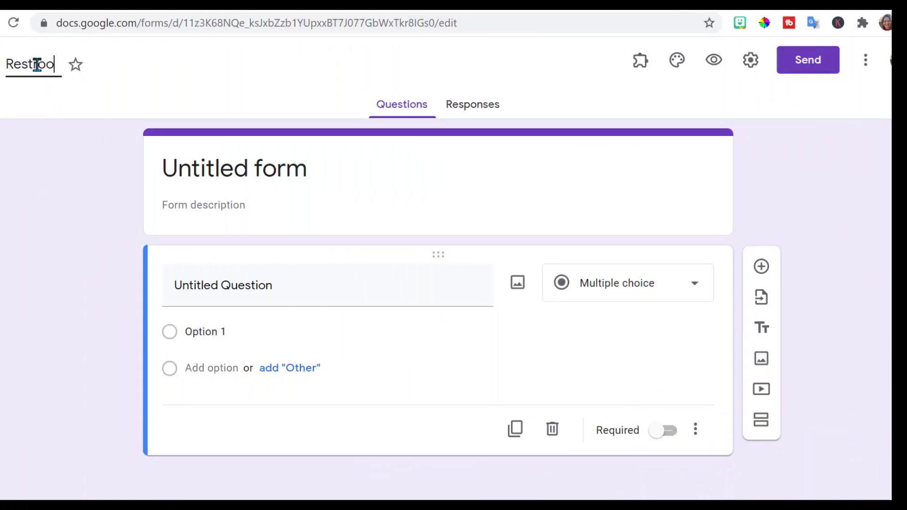
text(m Pass)
click(185, 206)
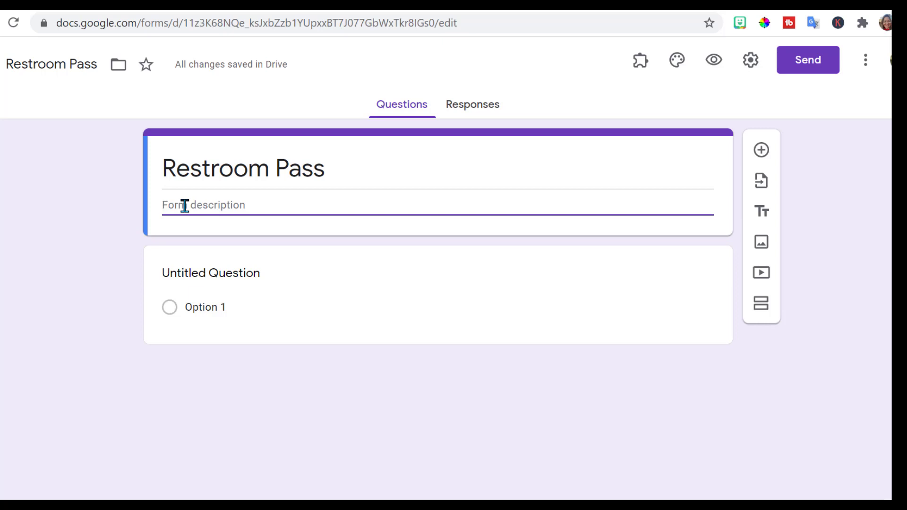
text(Remember no one is to be allowed out of class for the first or last 10 minutes of the period.)
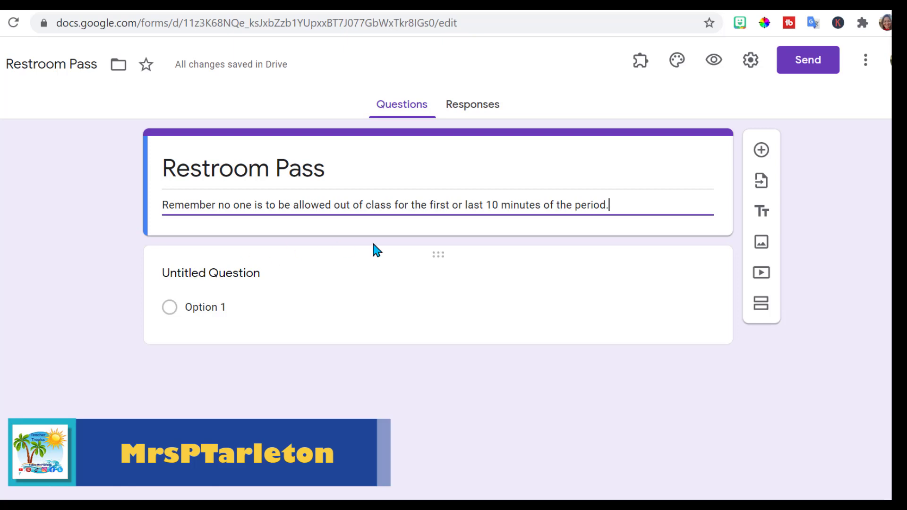
In settings, enable Collect email addresses and Response receipts, then save.
click(751, 64)
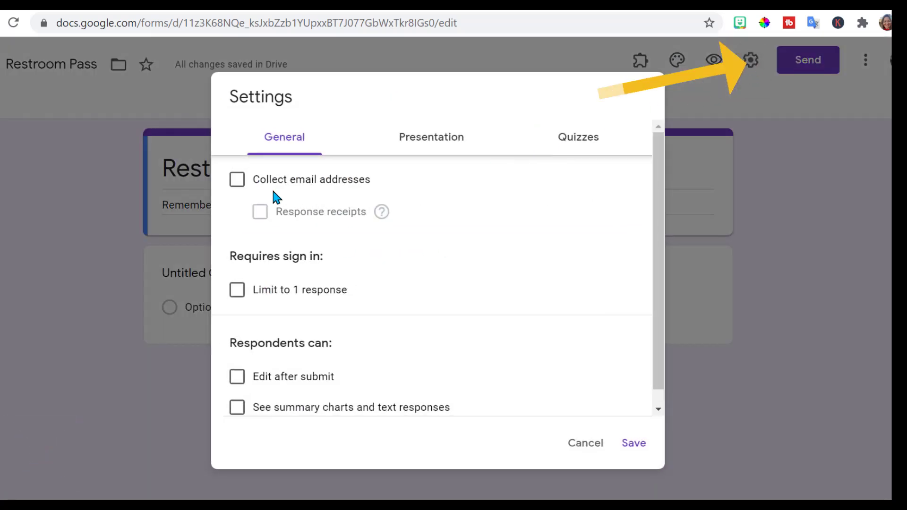
click(237, 184)
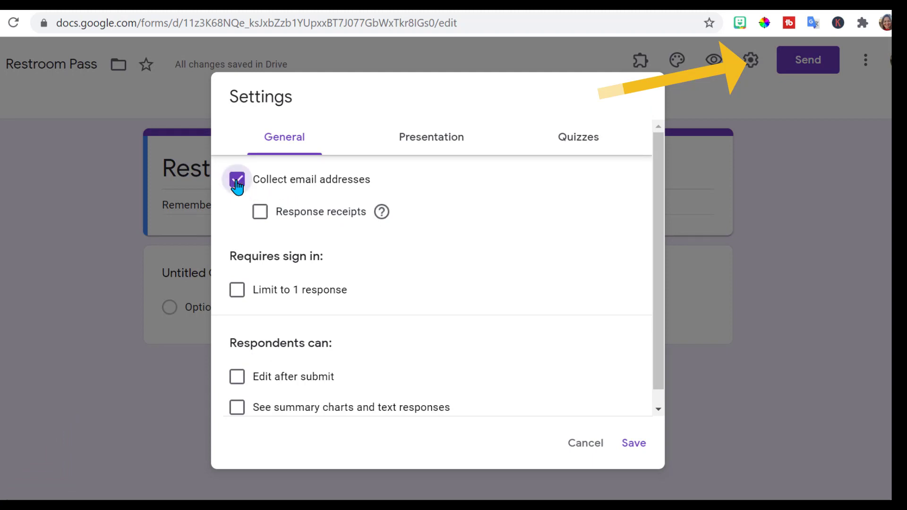
click(258, 217)
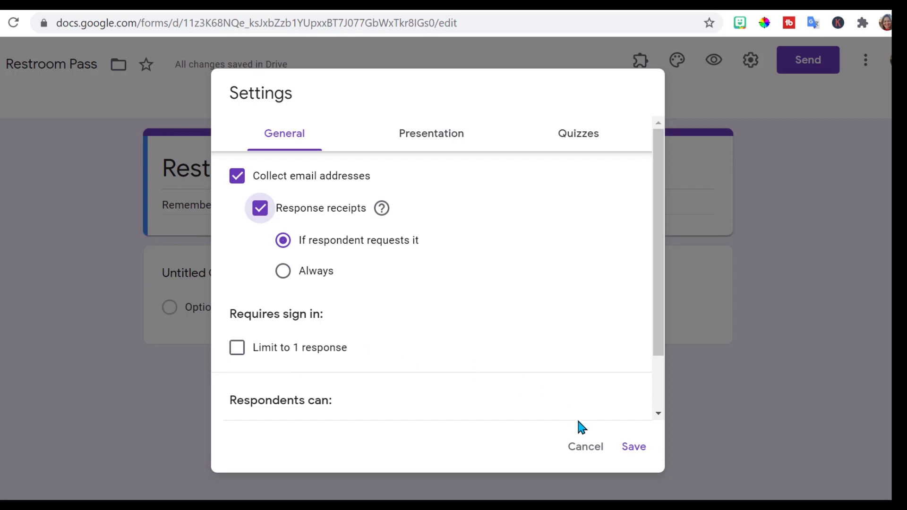
click(633, 447)
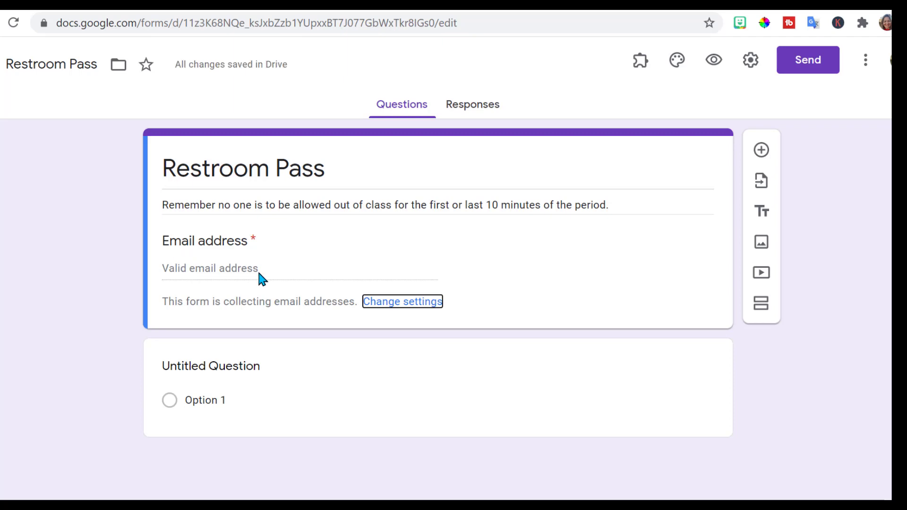
Rename the first question 'First Name' and make it required.
click(179, 366)
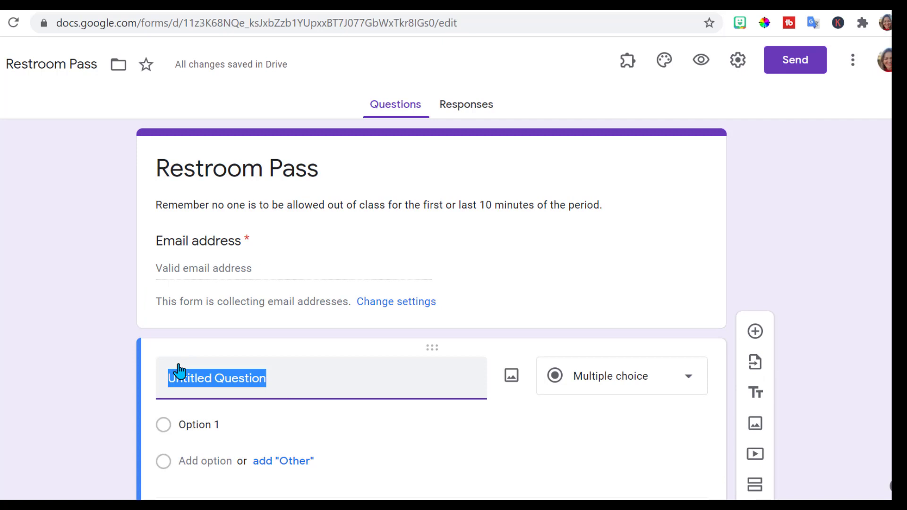
text(First)
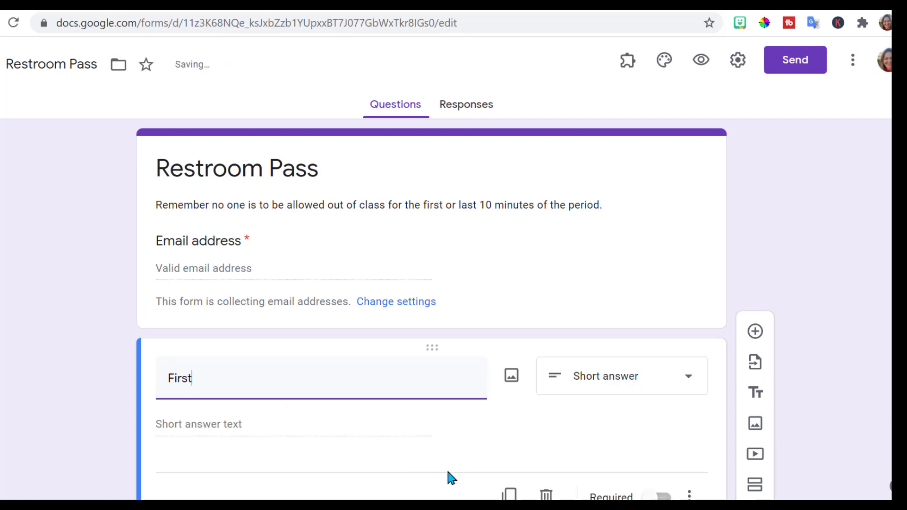
text( Name)
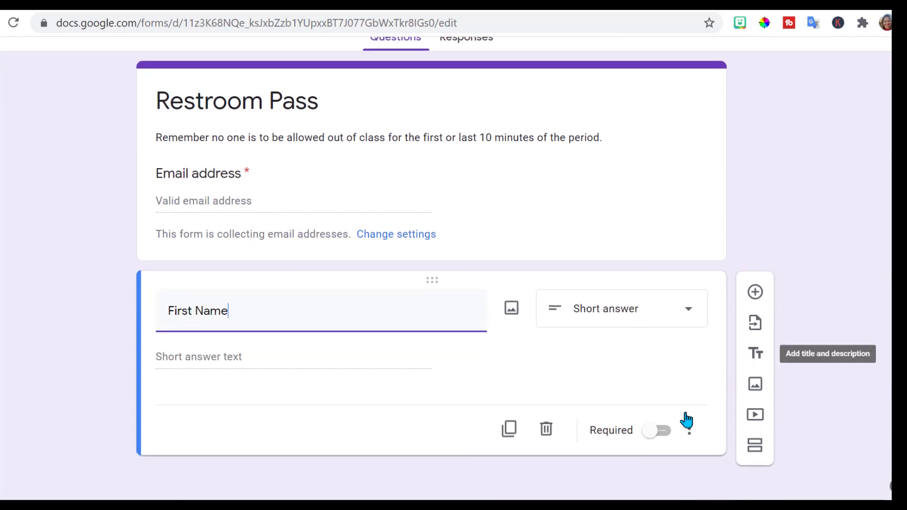
click(662, 432)
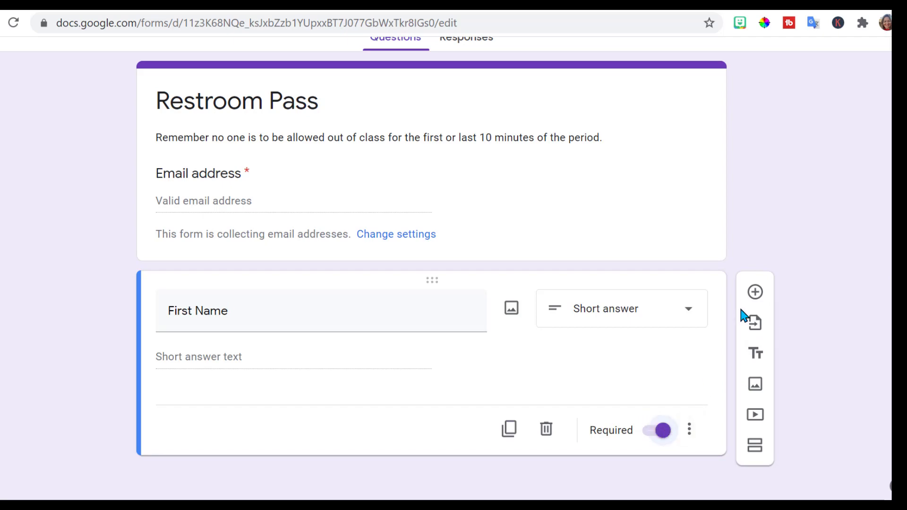
Add a required 'Last Name' question, then insert a new blank question below it.
click(755, 292)
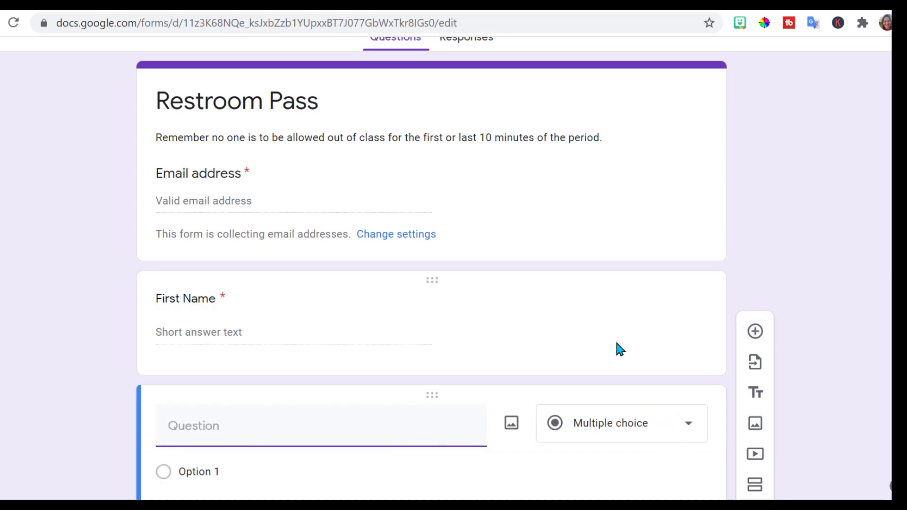
text(Last  Name)
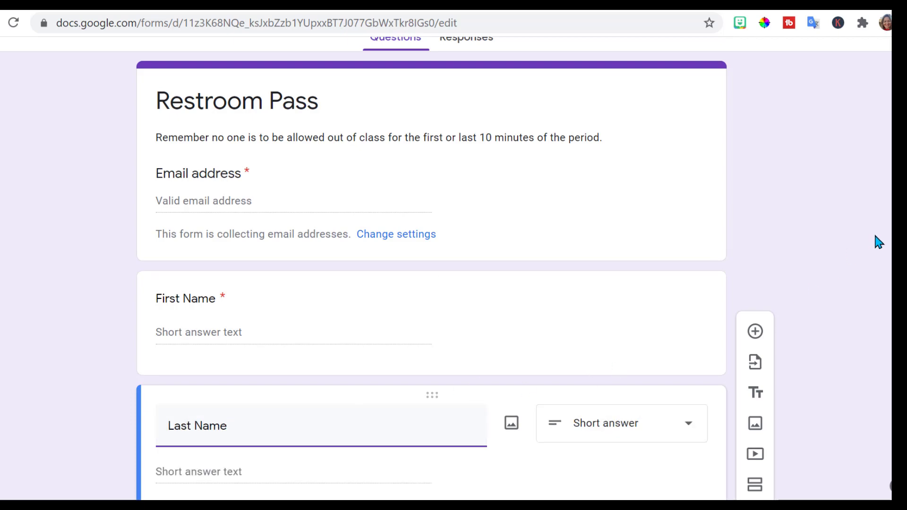
scroll(430, 283, down, 3)
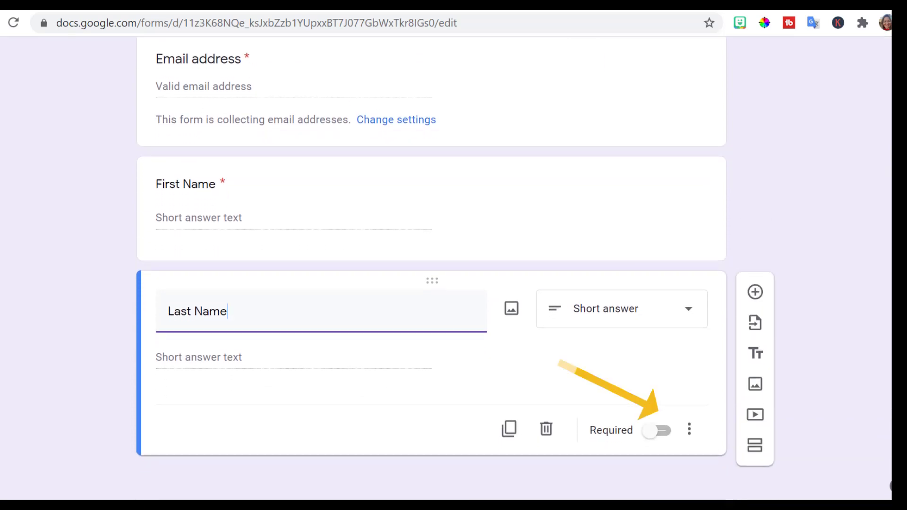
click(663, 431)
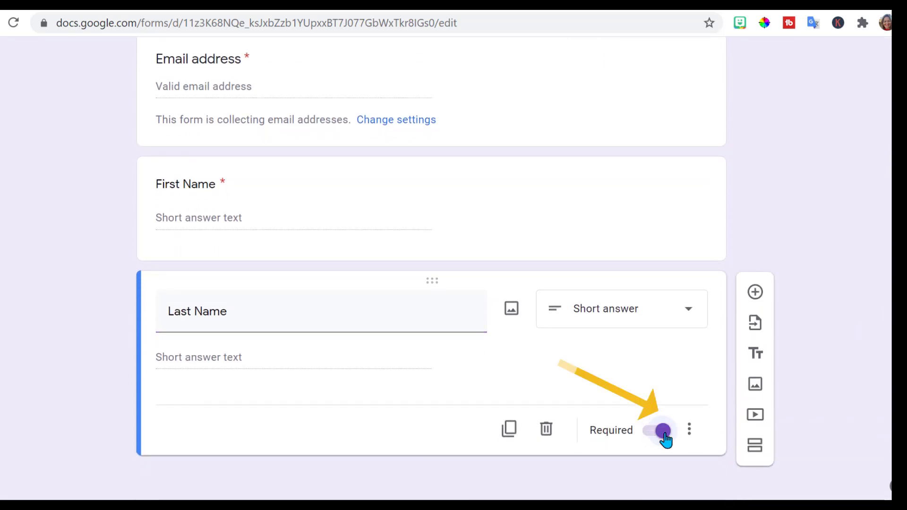
click(755, 292)
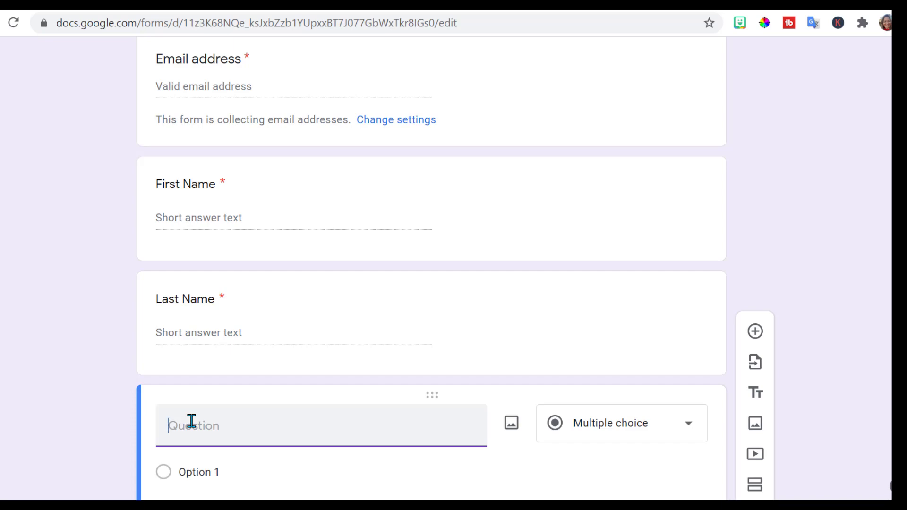
Fill in the required leaving-or-returning question and its first choice, then add another question.
text(Are you leaving class or returning)
scroll(189, 378, down, 3)
click(191, 339)
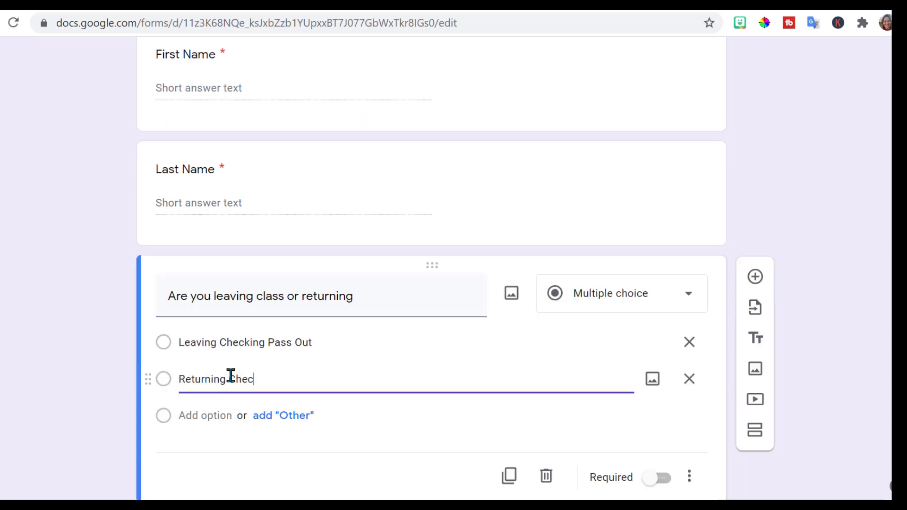
text(king Pass In)
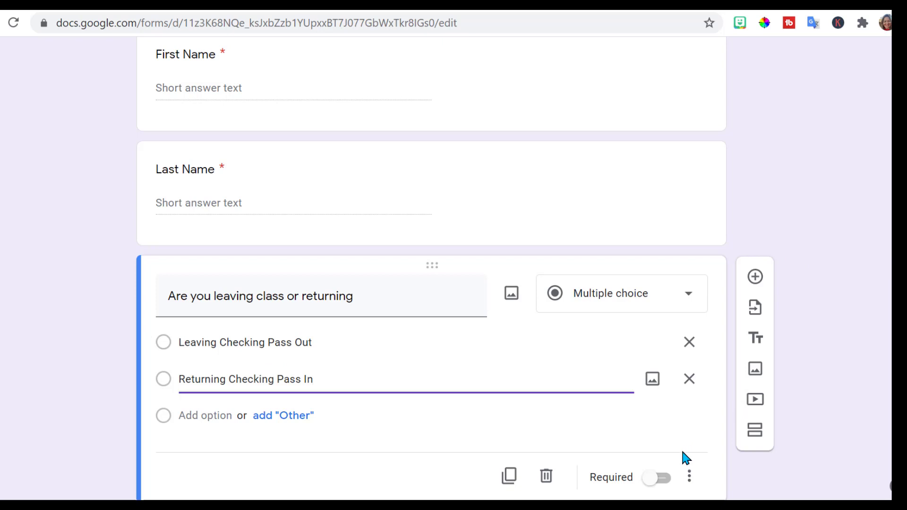
click(665, 479)
click(666, 481)
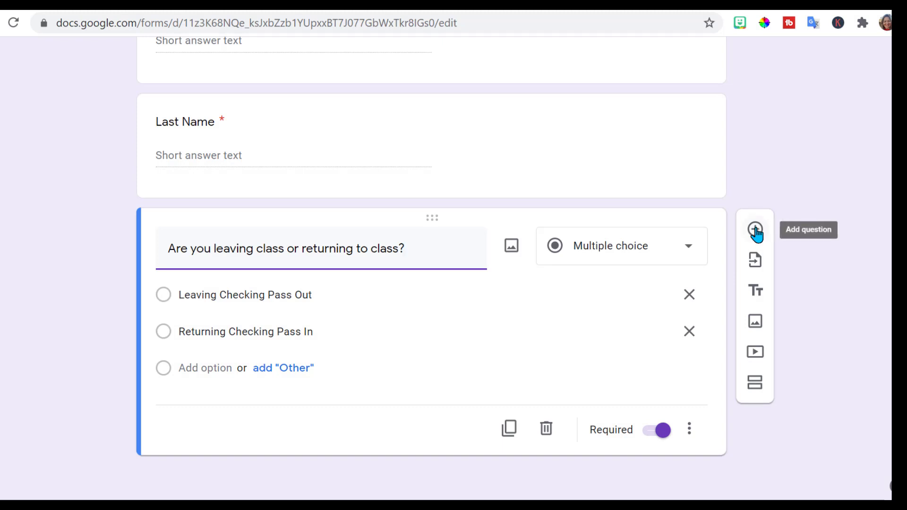
click(756, 231)
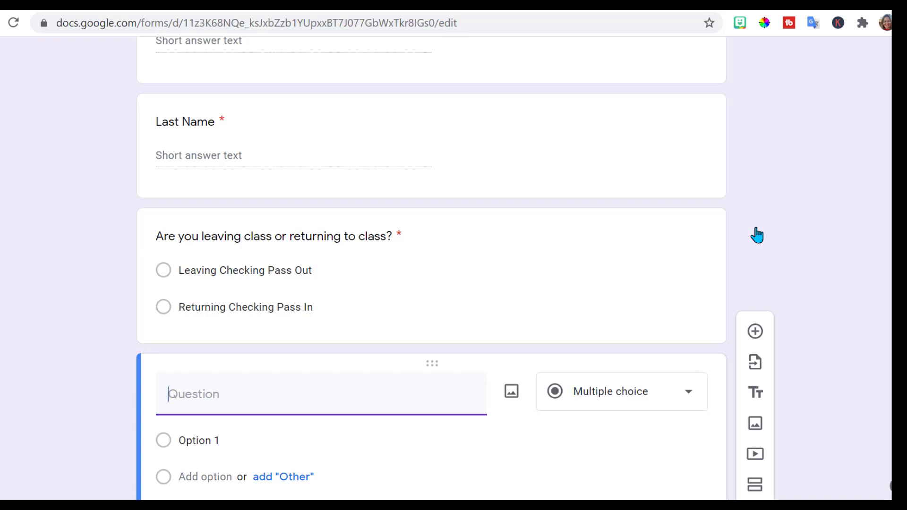
Title the class period question, change its type to Dropdown, and mark it required.
text(What Perio)
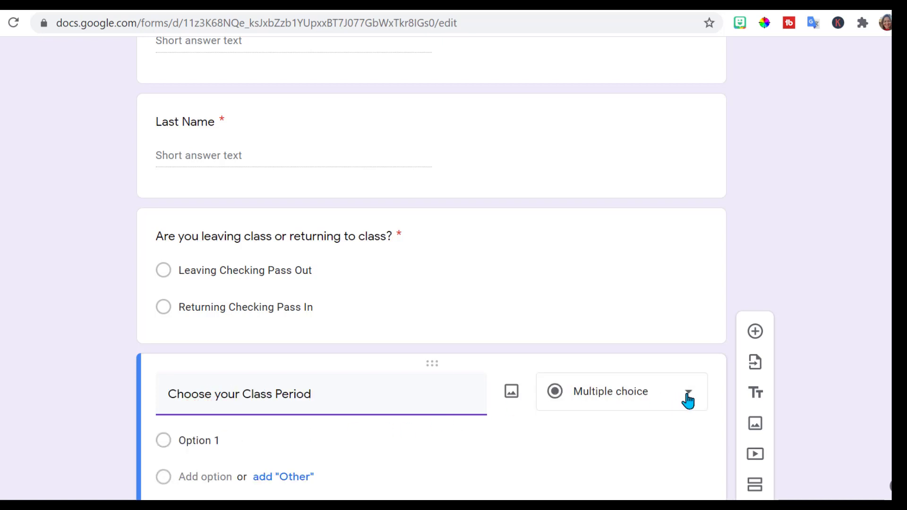
click(687, 401)
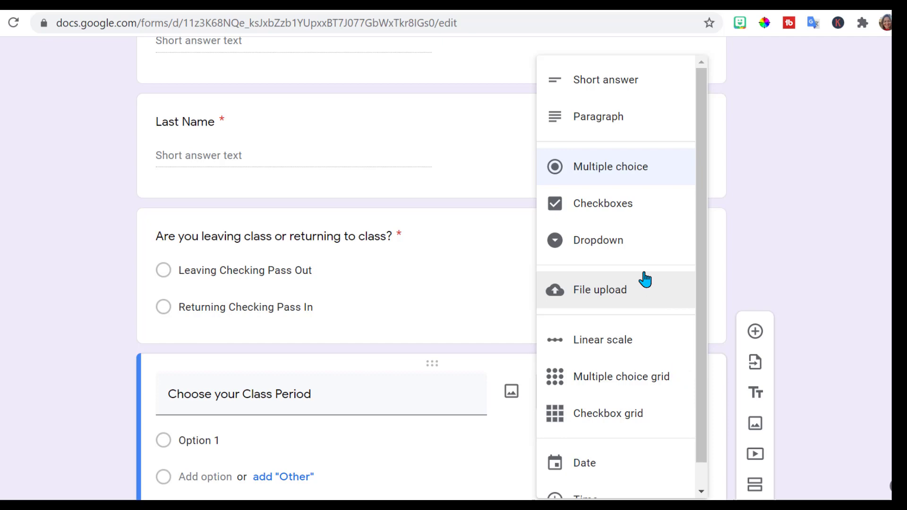
click(628, 250)
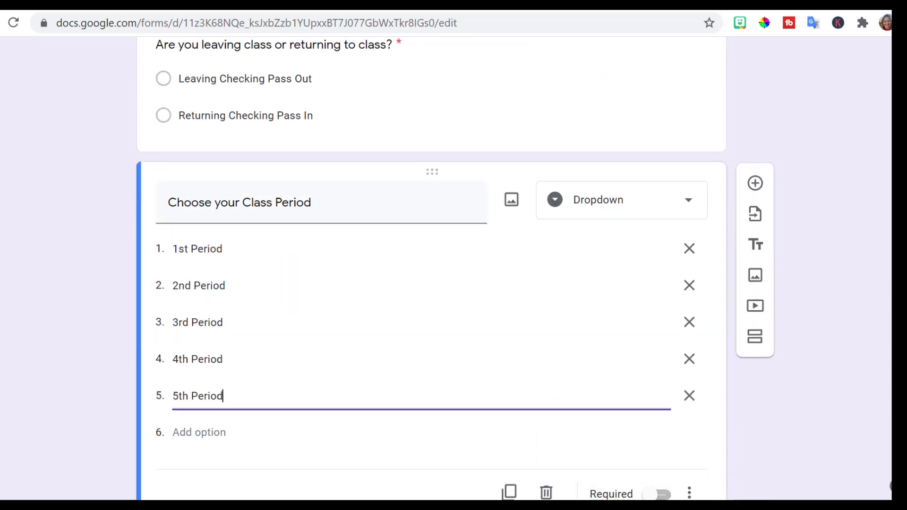
click(661, 493)
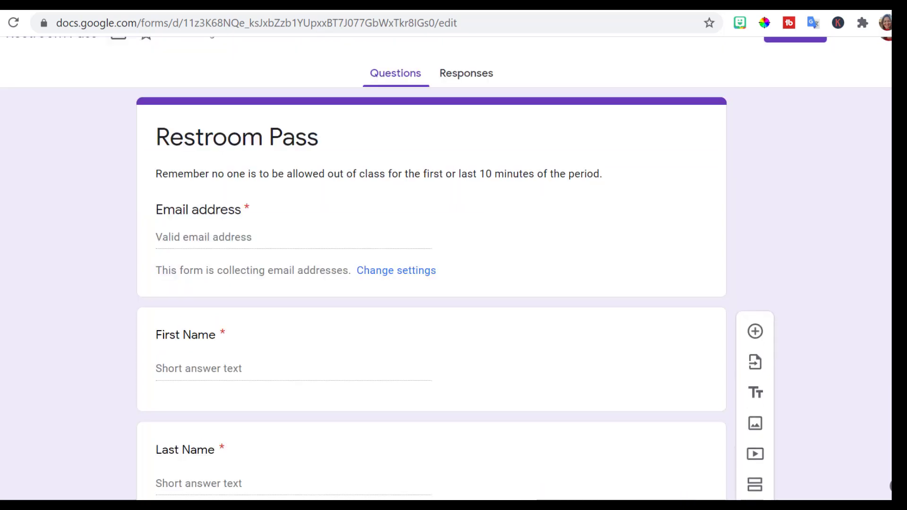
Preview the form as students will see it, then return to editing.
scroll(447, 267, up, 1)
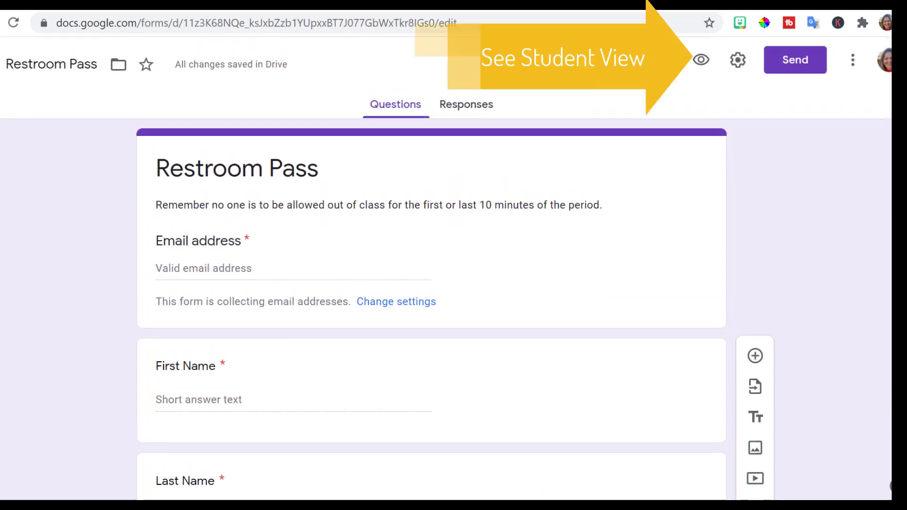
click(700, 66)
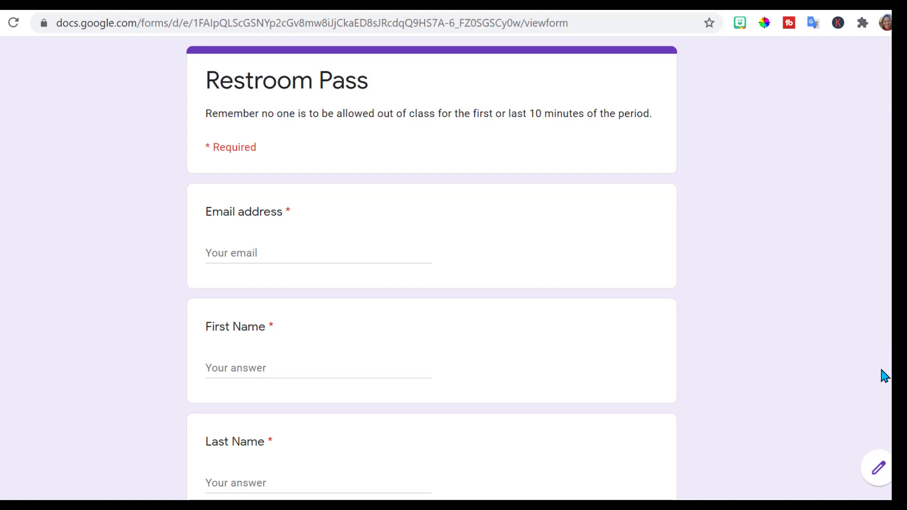
click(879, 473)
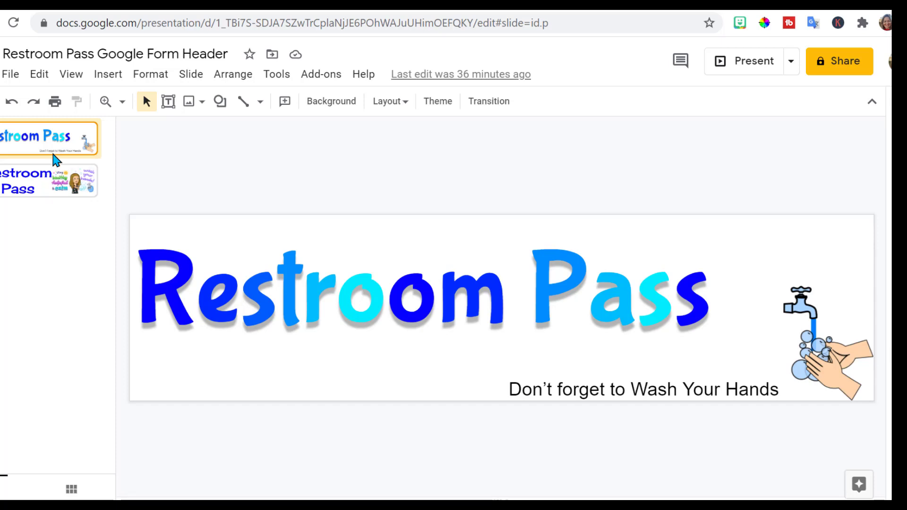
Download slide 2 of the header deck as a PNG image and return to the form.
click(57, 178)
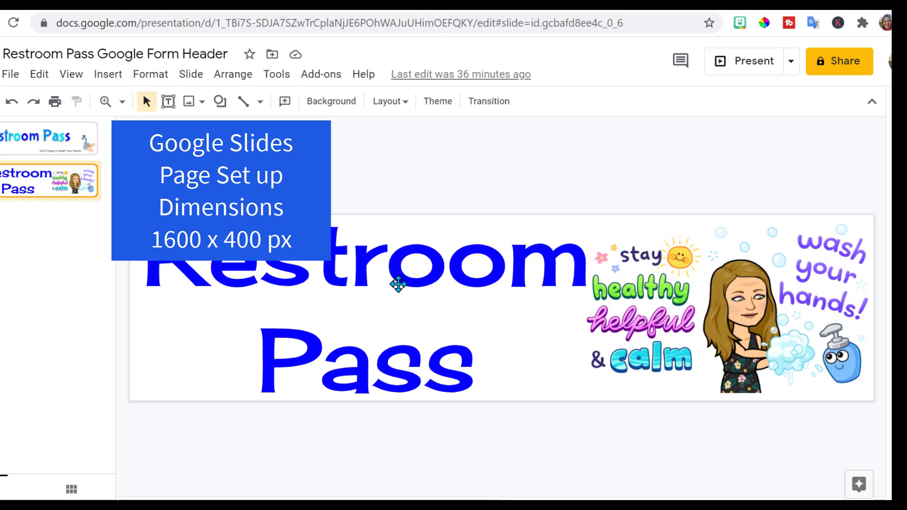
click(13, 76)
mouse_move(152, 214)
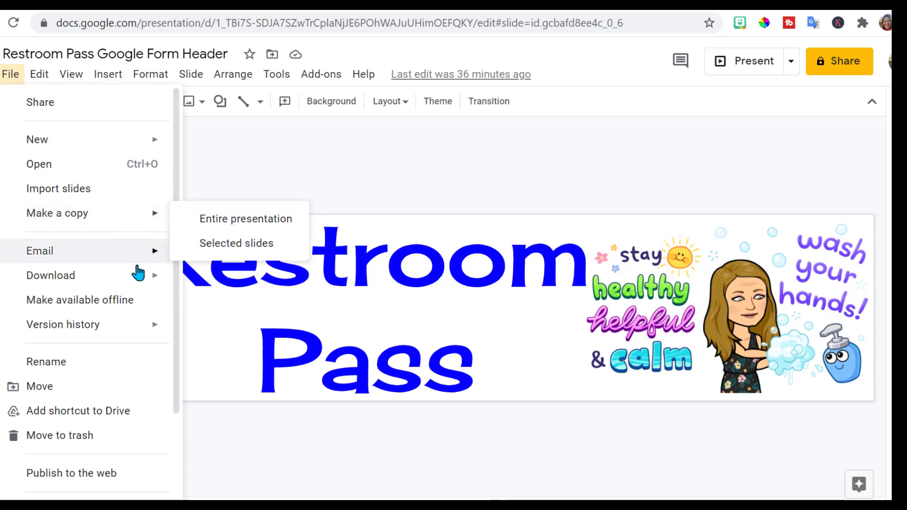
mouse_move(157, 279)
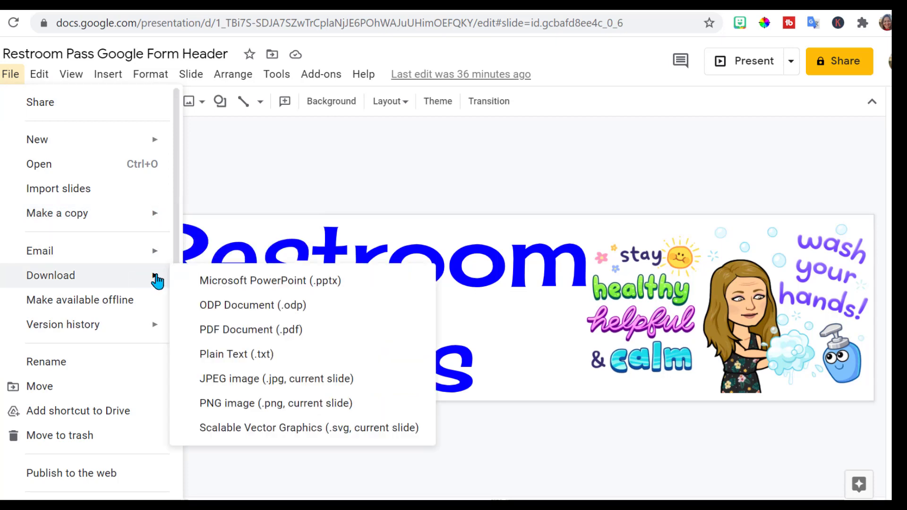
click(241, 405)
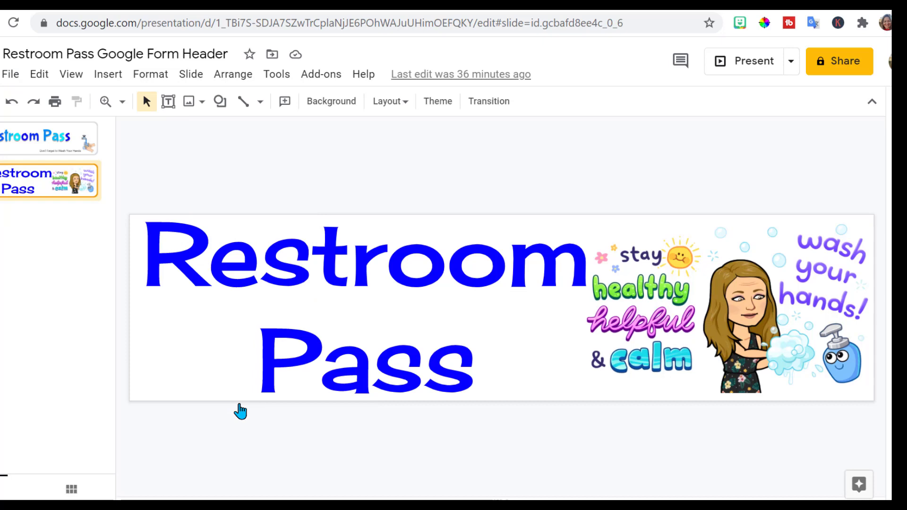
key(ctrl+Tab)
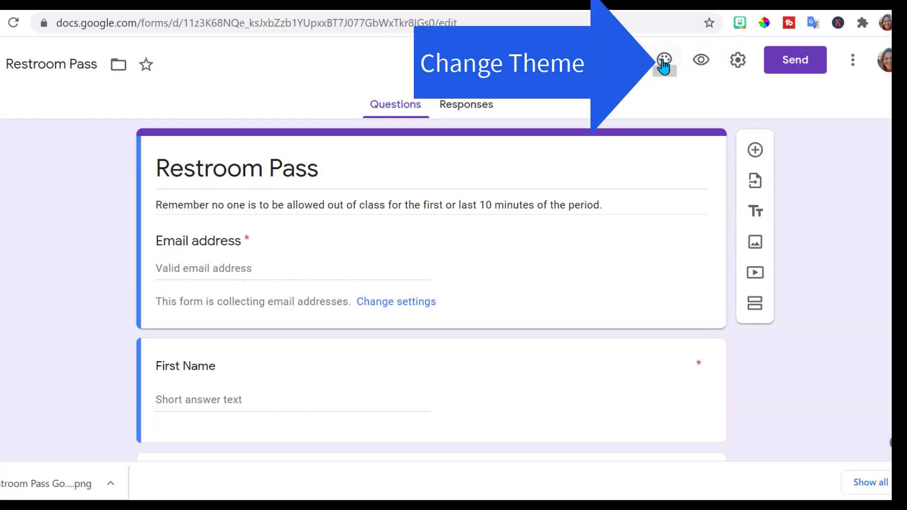
Upload the downloaded Restroom Pass banner PNG as the form's header image.
click(664, 60)
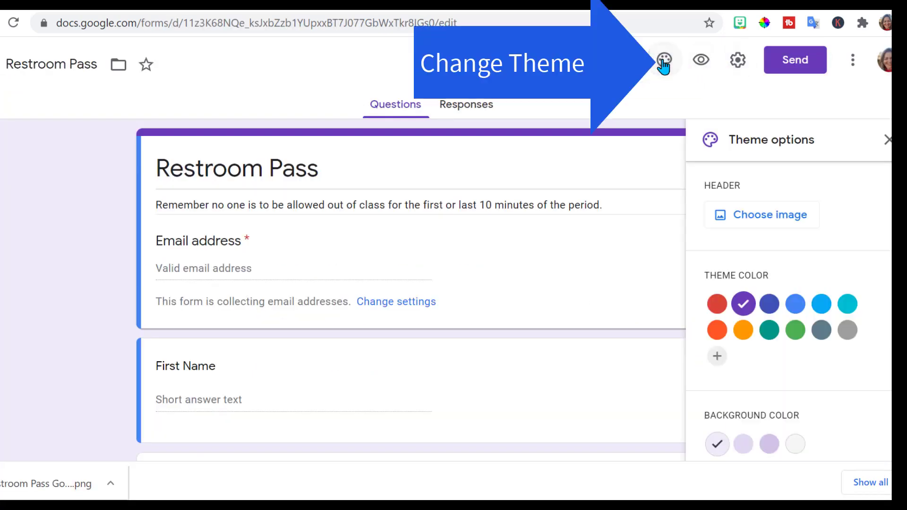
click(777, 221)
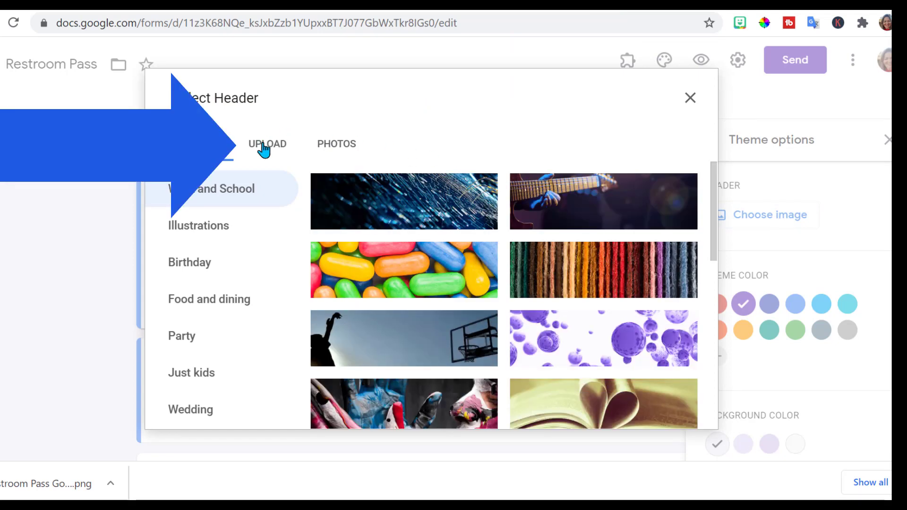
click(265, 150)
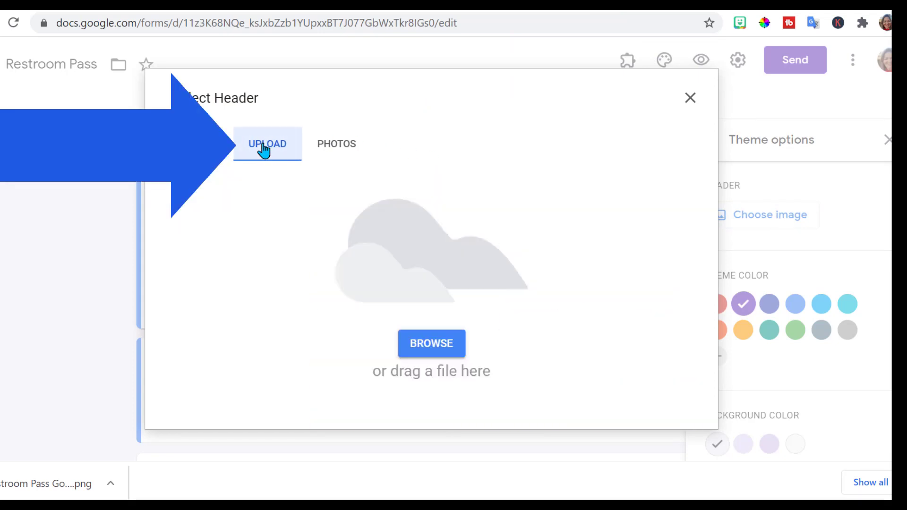
click(430, 350)
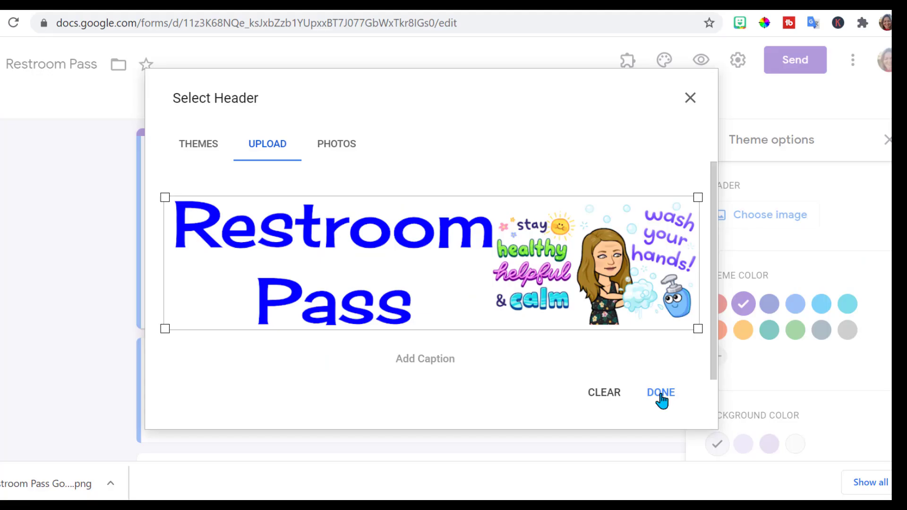
click(662, 401)
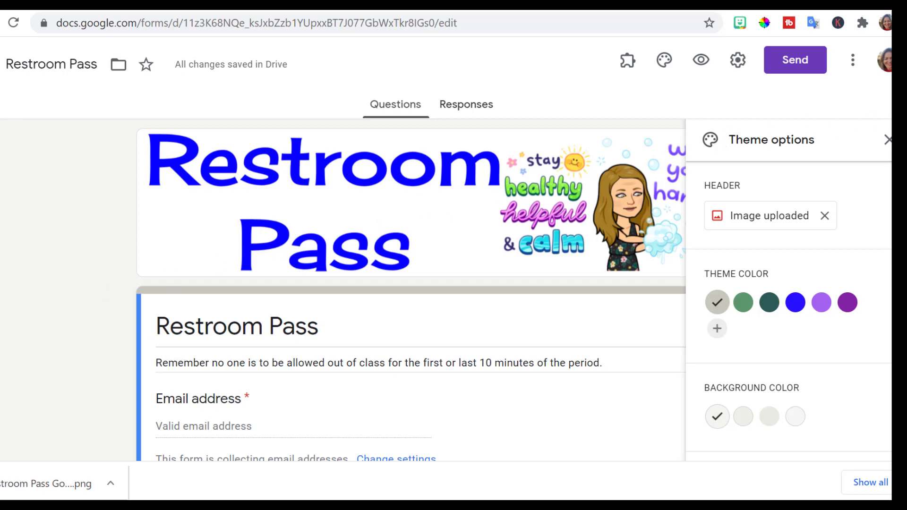
click(888, 142)
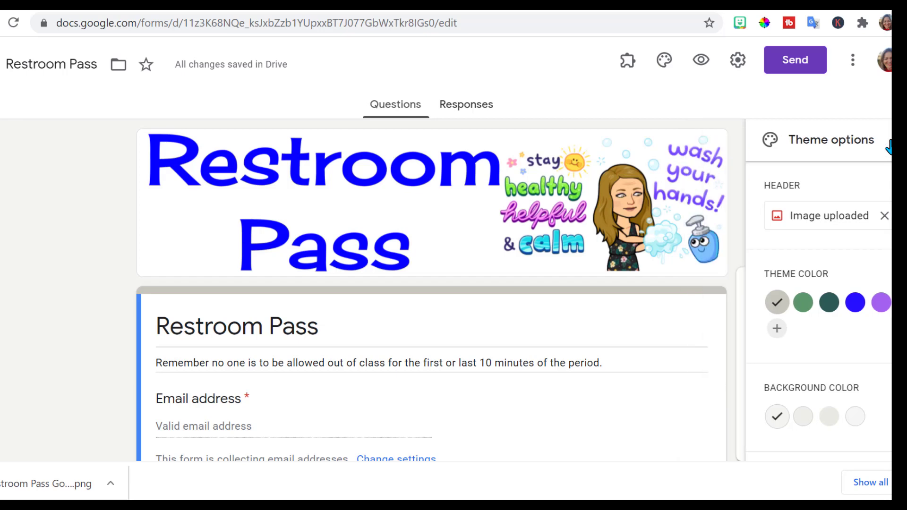
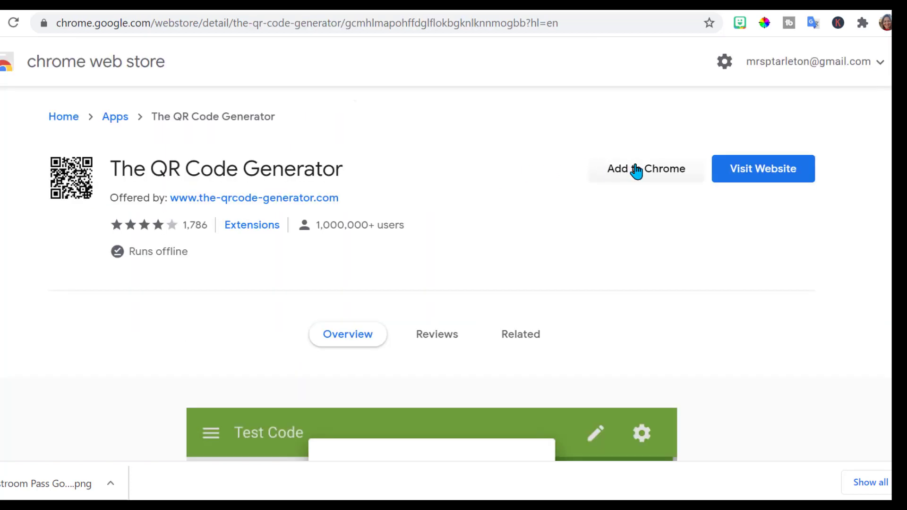
Add The QR Code Generator app to Chrome and copy the Google Form's shortened link.
click(636, 171)
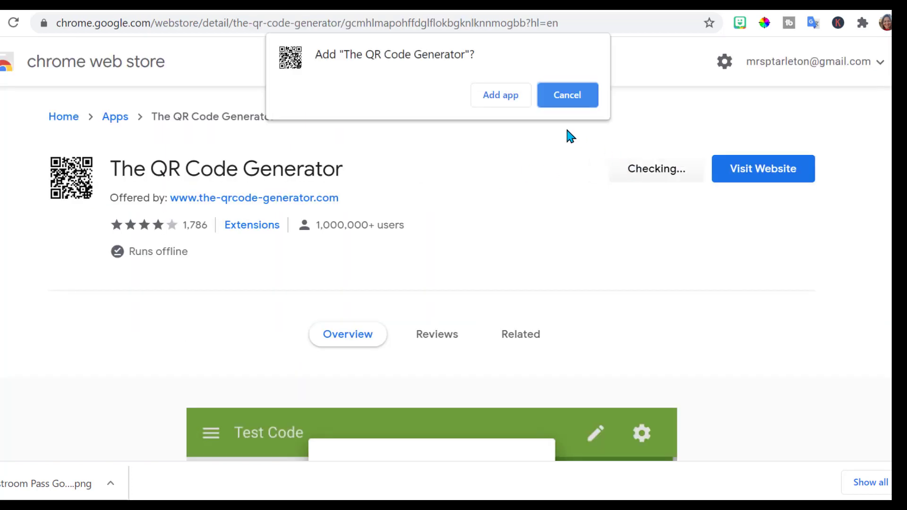
click(499, 96)
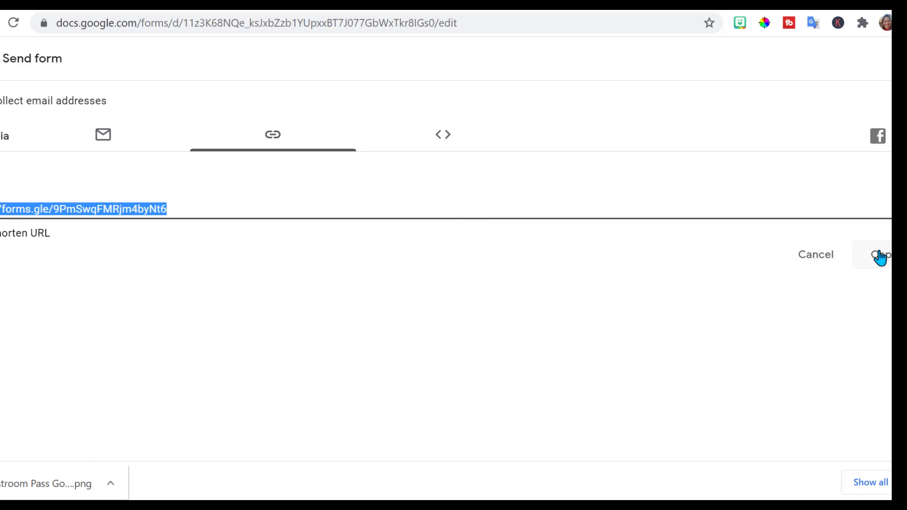
click(880, 256)
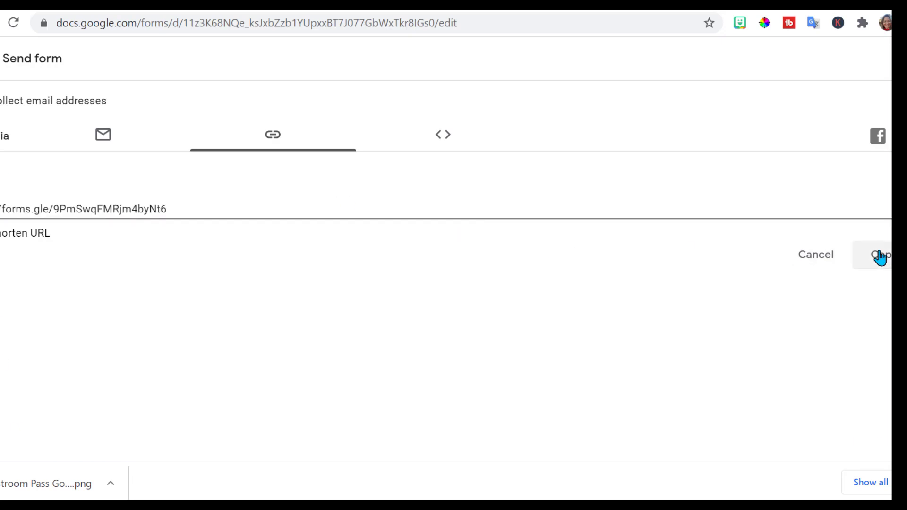
Paste the Google Form's link into QR Code Generator's Free Text field.
click(748, 5)
click(149, 162)
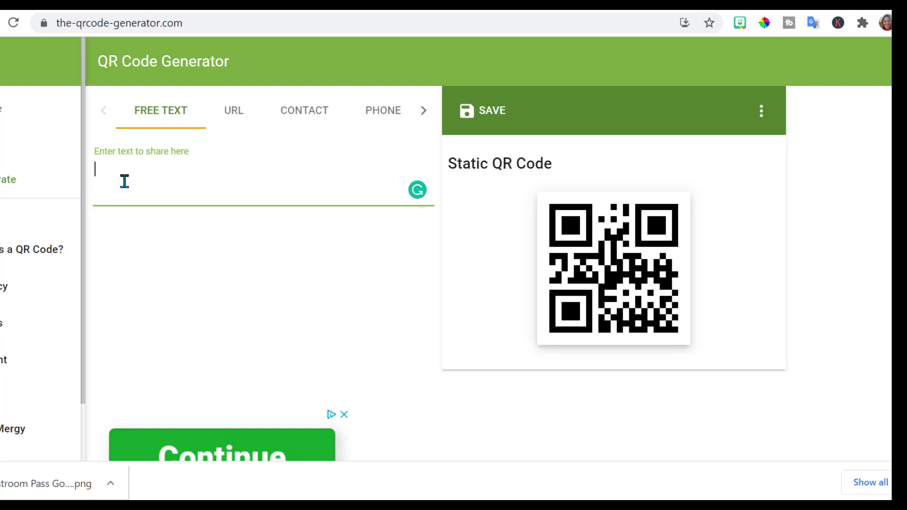
key(ctrl+v)
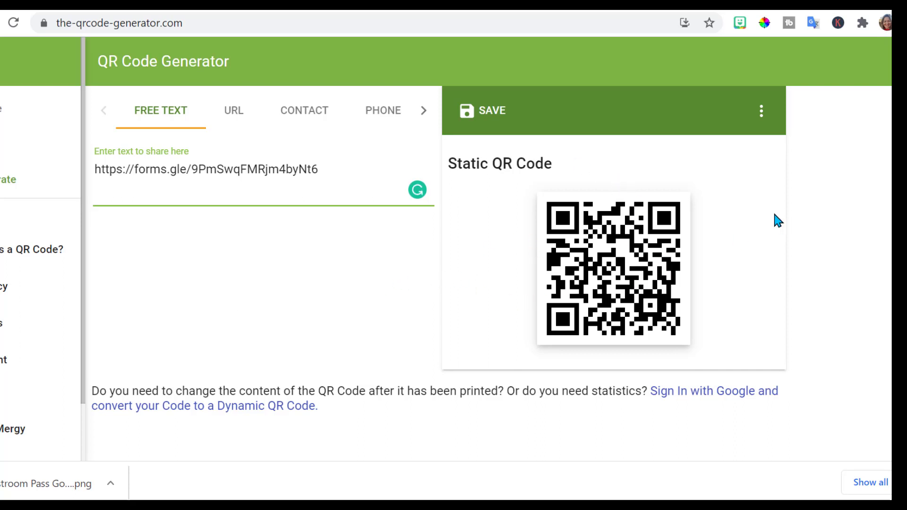
Save the QR code as a PNG named Restroom Pass.
click(487, 113)
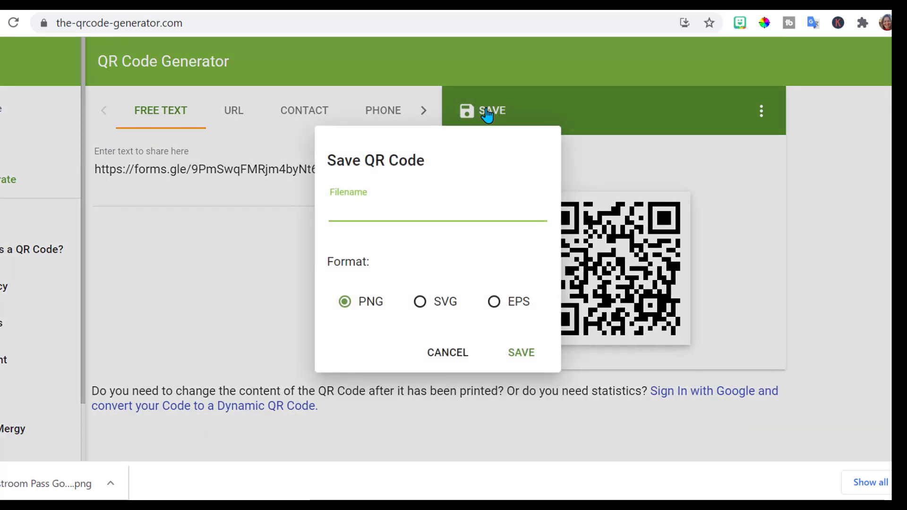
text(Restroom Pass)
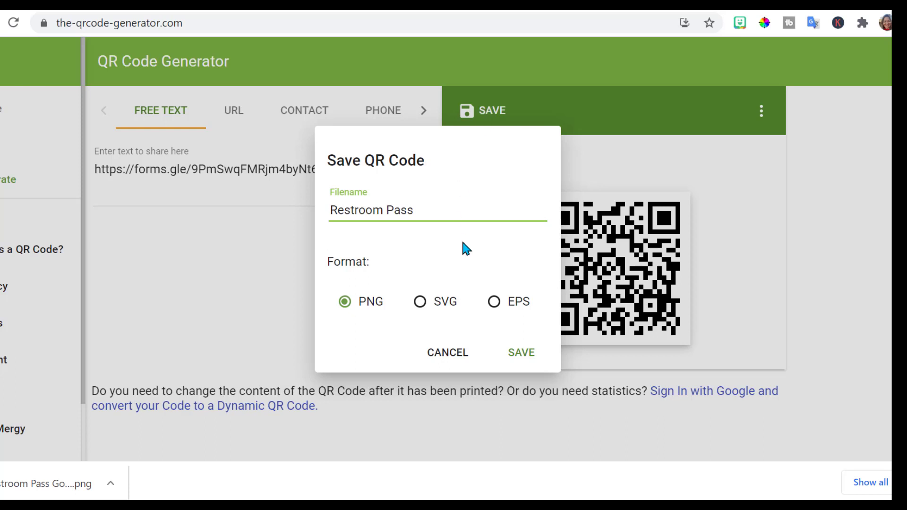
click(522, 354)
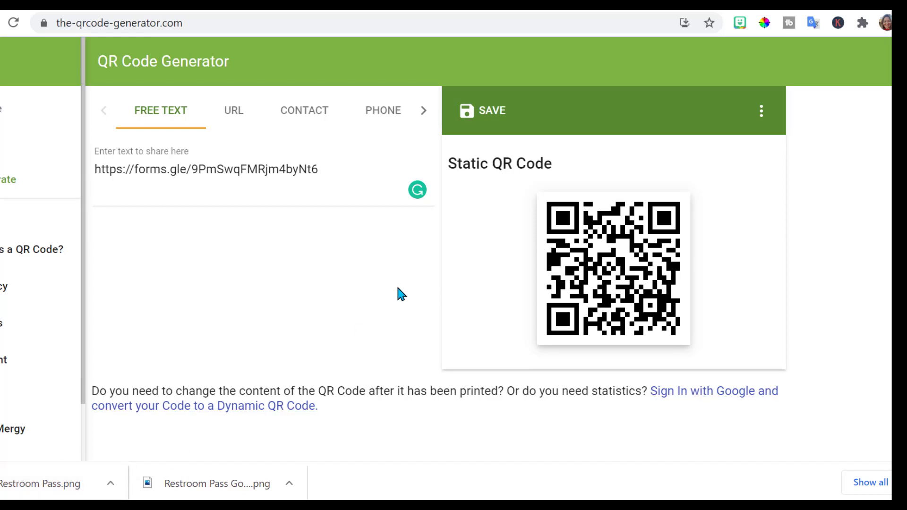
key(ctrl+Tab)
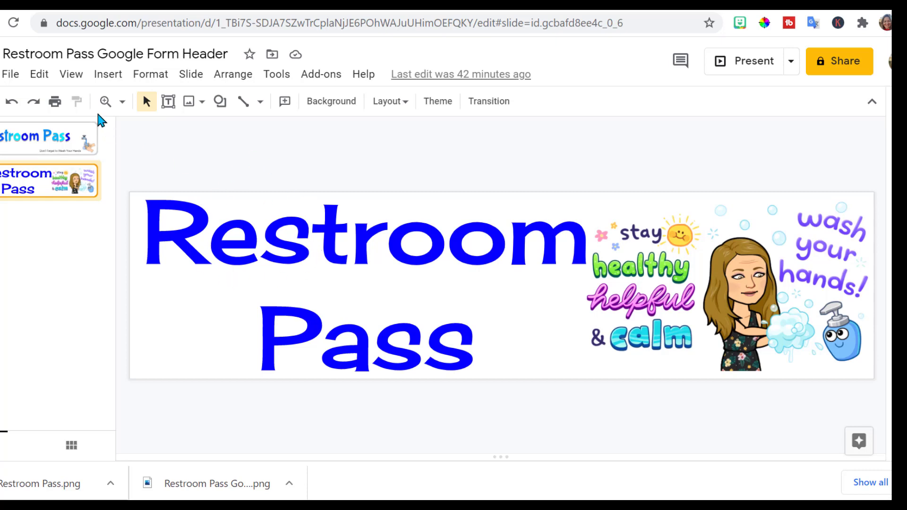
Copy the selected header slide into a new presentation named QR Code Restroom Pass.
click(15, 76)
mouse_move(118, 213)
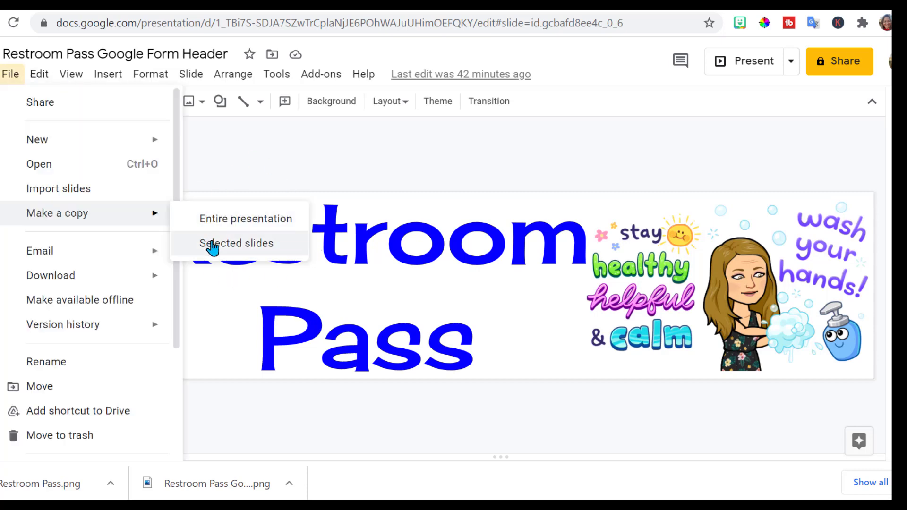
click(212, 243)
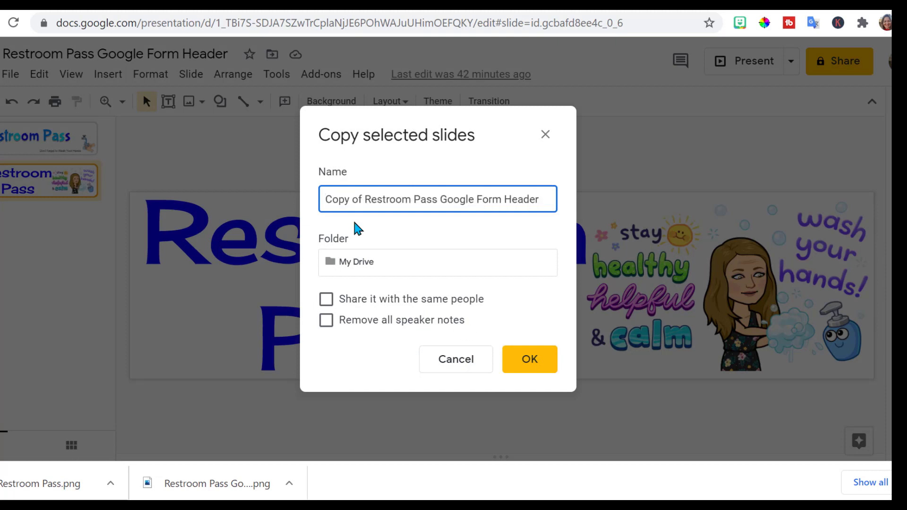
key(BackSpace)
key(BackSpace)
key(BackSpace)
key(BackSpace)
key(BackSpace)
key(BackSpace)
key(BackSpace)
key(BackSpace)
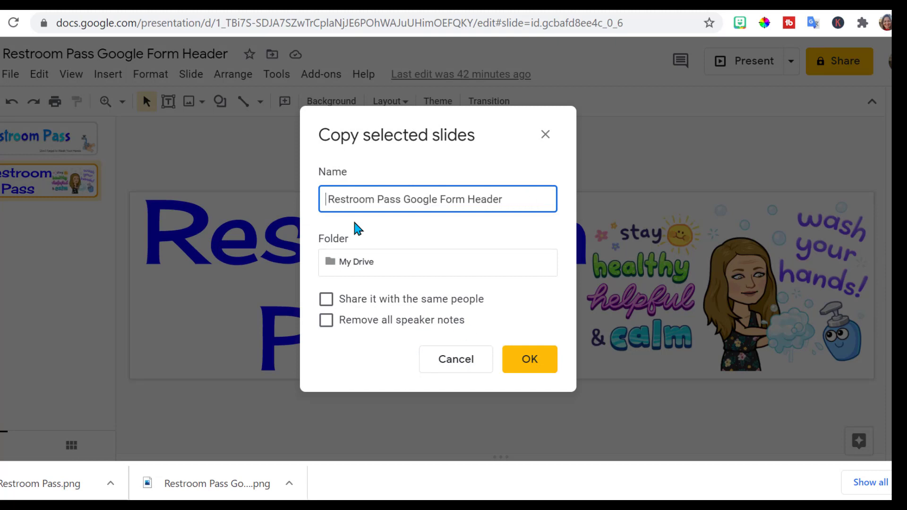
text(QR Code)
key(End)
key(ctrl+BackSpace)
key(ctrl+BackSpace)
key(ctrl+BackSpace)
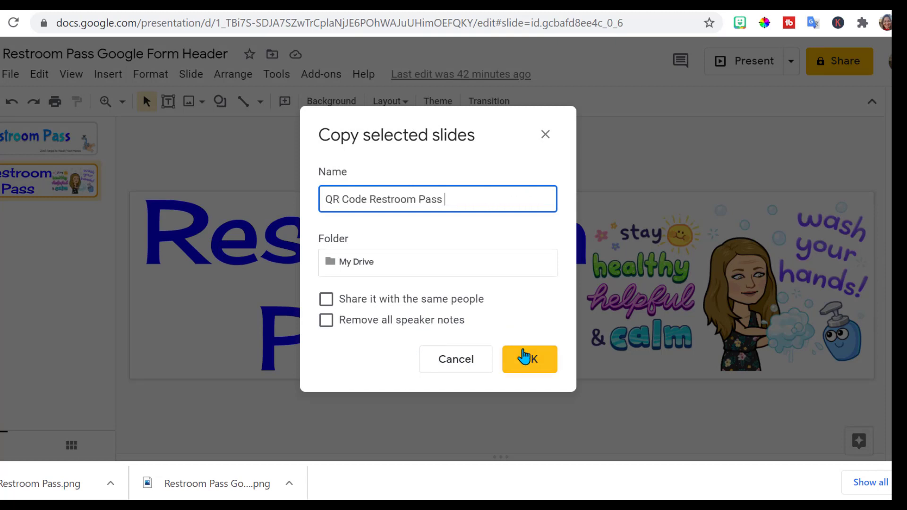
click(524, 358)
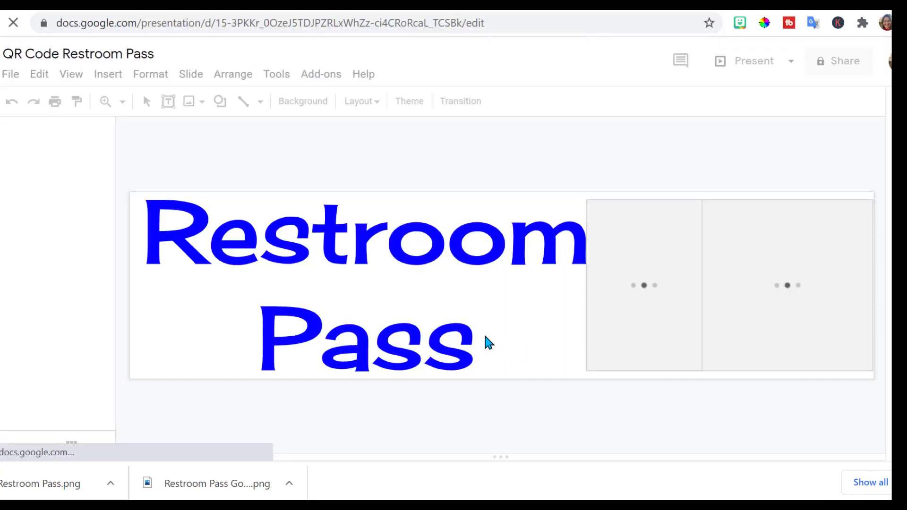
Insert the Restroom Pass QR image, move it to the lower-left and enlarge it.
click(107, 74)
mouse_move(152, 101)
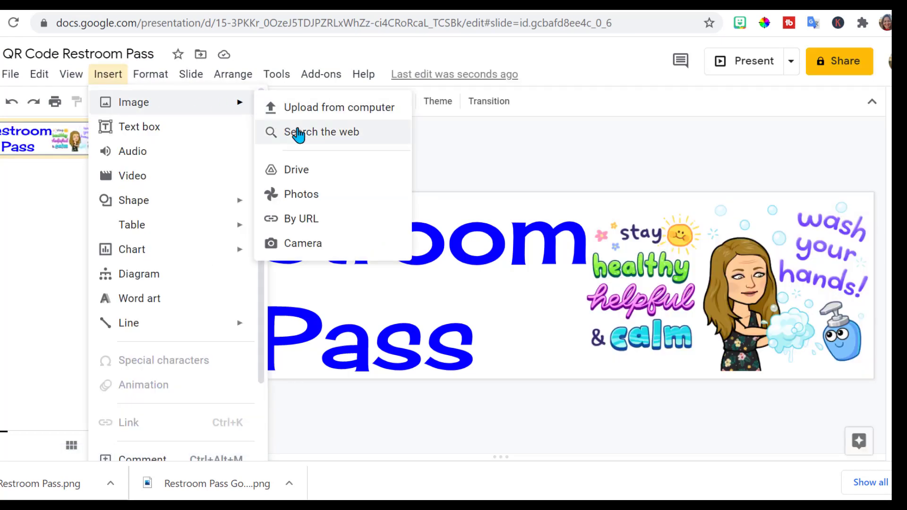
click(315, 109)
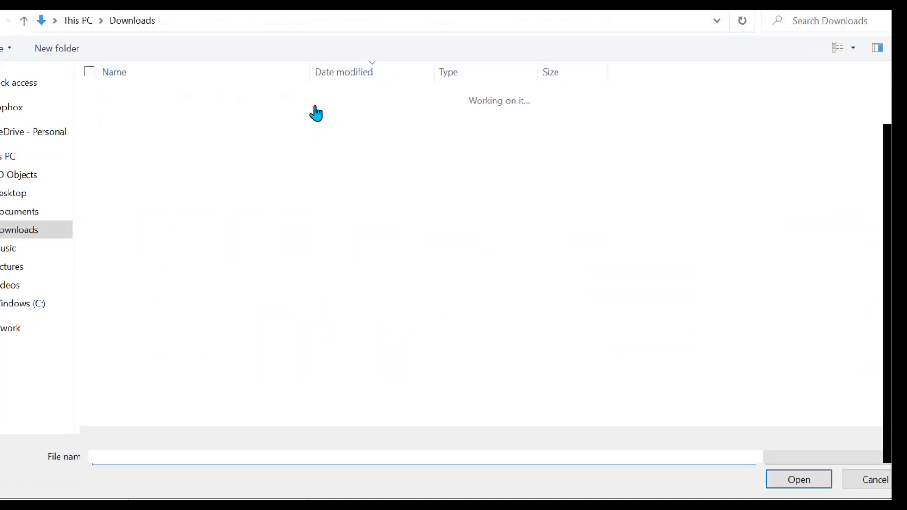
click(143, 115)
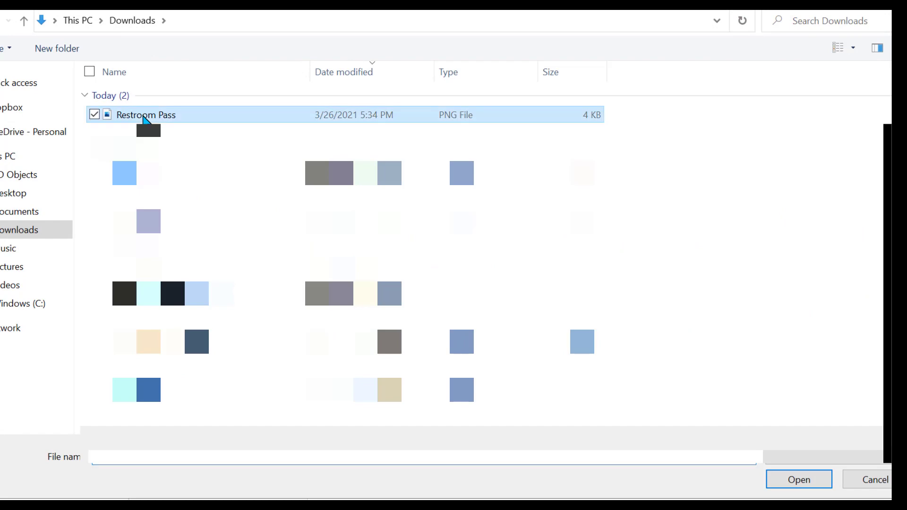
click(799, 479)
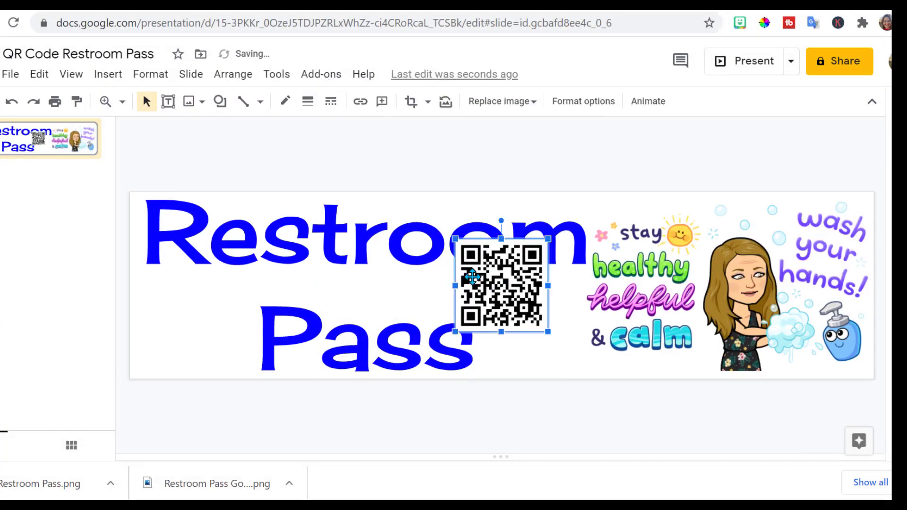
drag(177, 317, 169, 320)
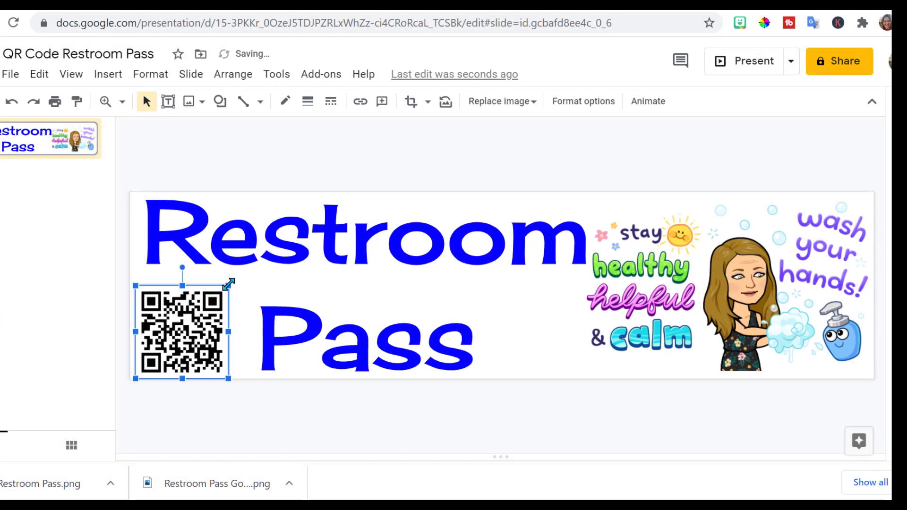
drag(228, 285, 240, 279)
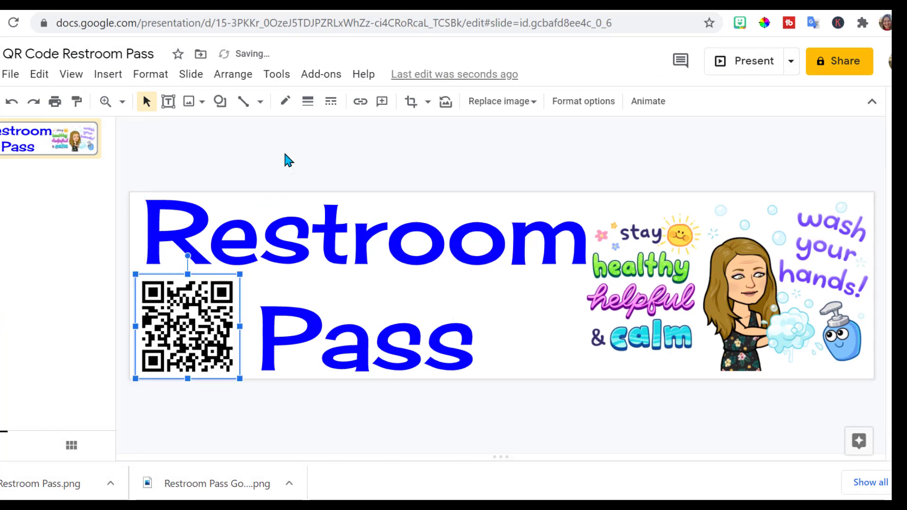
click(285, 157)
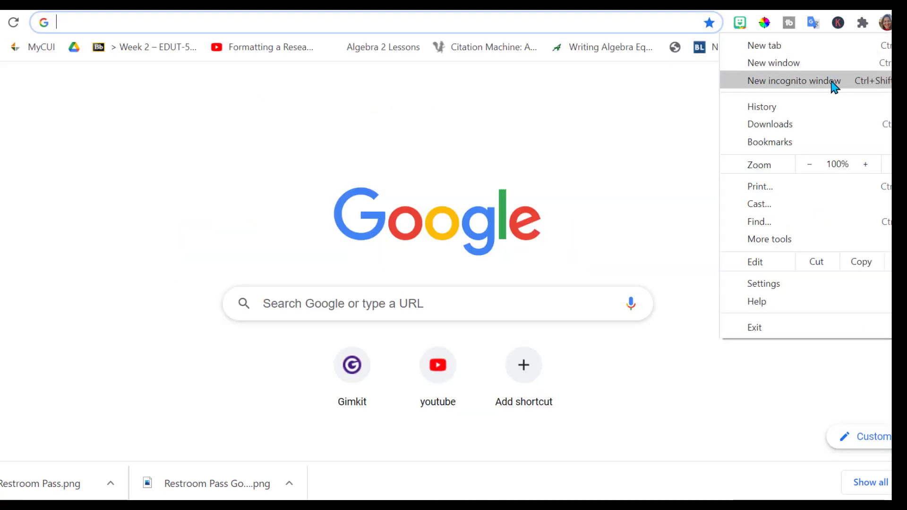
click(834, 81)
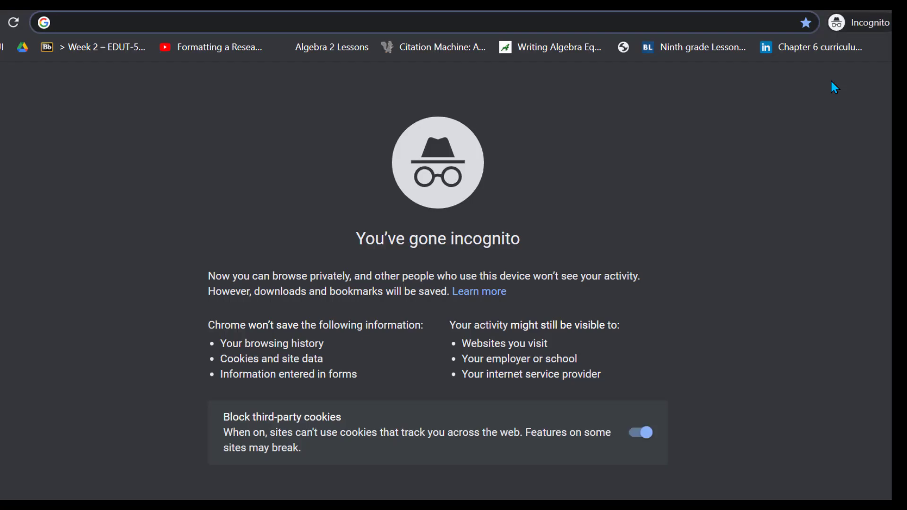
Load the Restroom Pass form and submit a Leaving Checking Pass Out response for 1st Period.
key(ctrl+v)
key(Return)
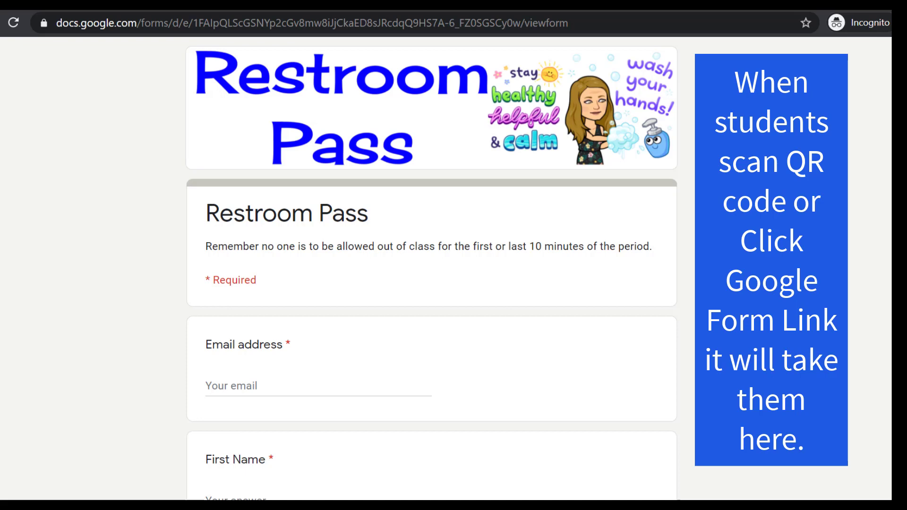
click(237, 386)
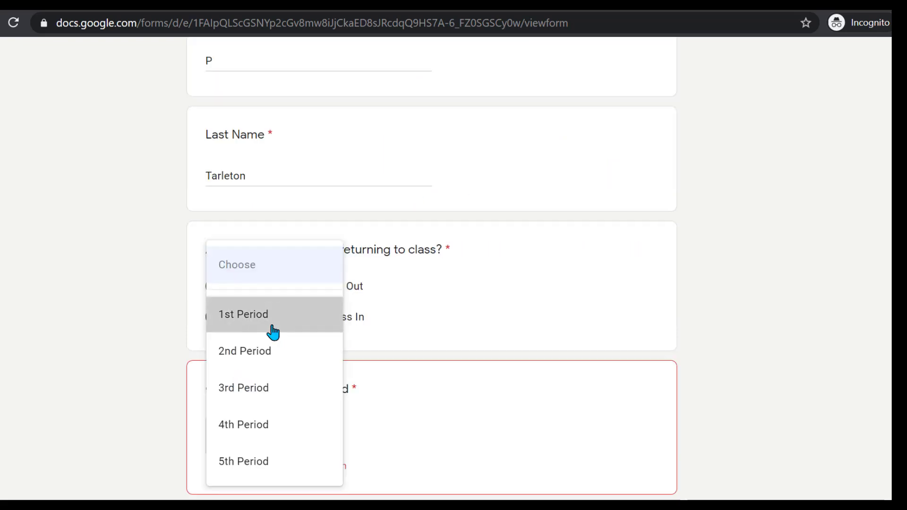
click(272, 323)
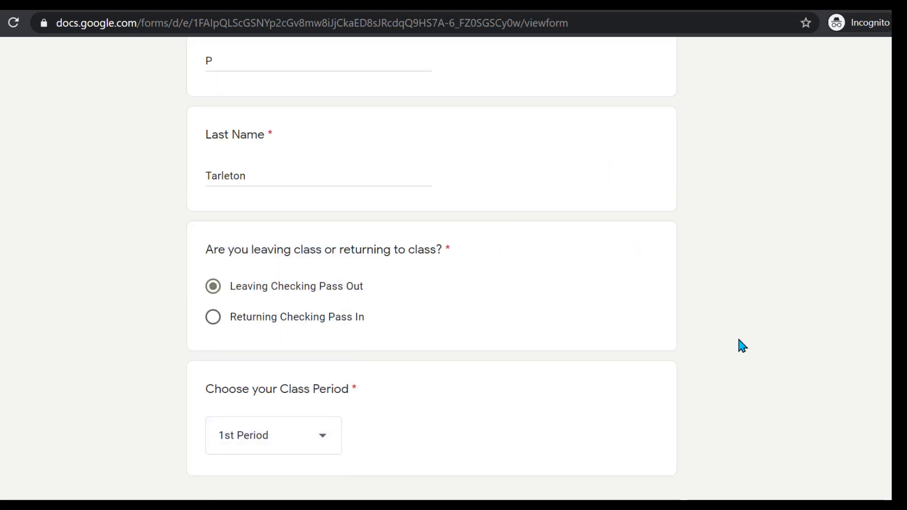
scroll(261, 339, down, 4)
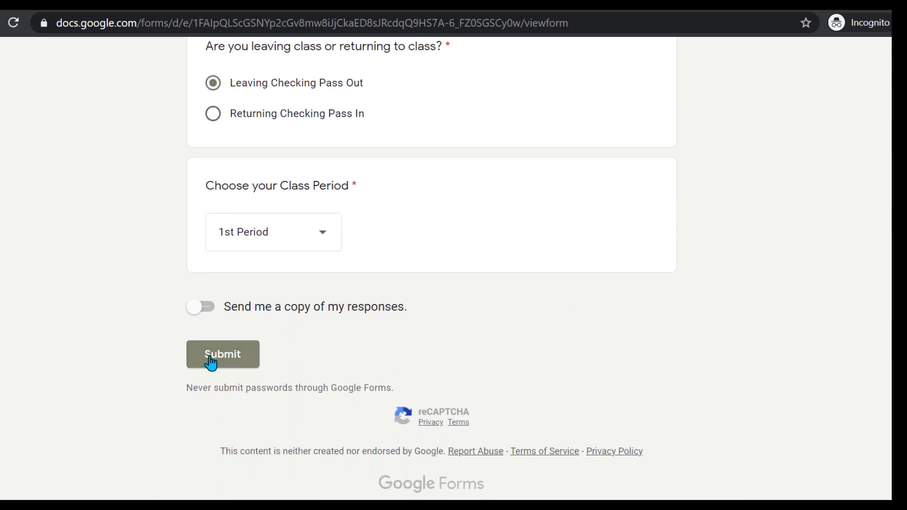
click(211, 362)
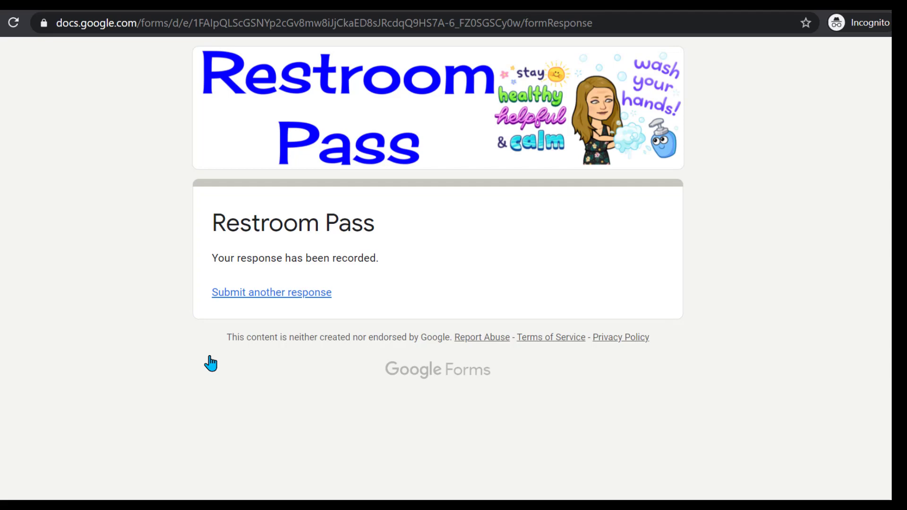
Submit another response with the respondent's e-mail, Returning Checking Pass In and 1st Period.
click(266, 295)
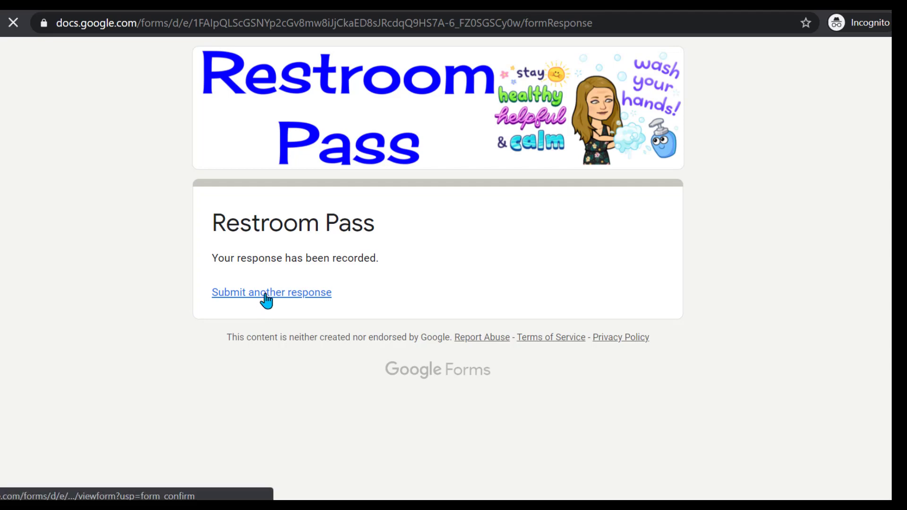
click(213, 381)
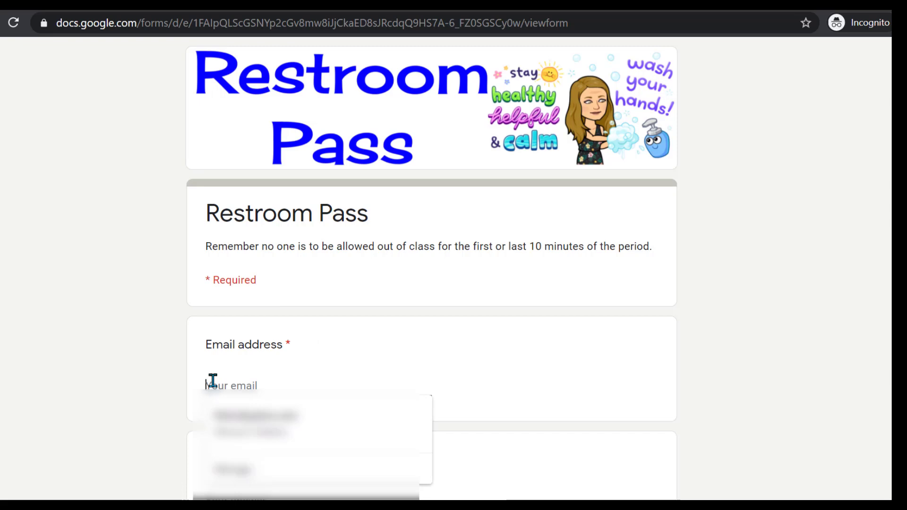
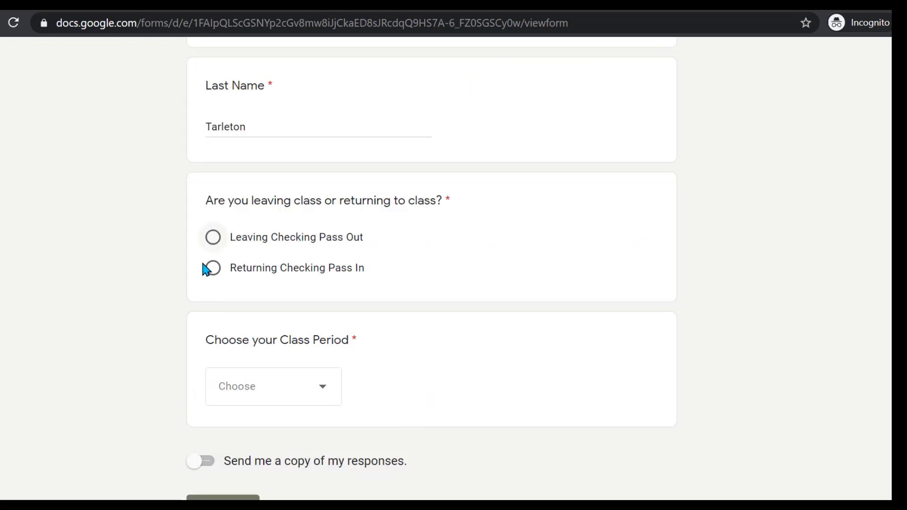
click(211, 271)
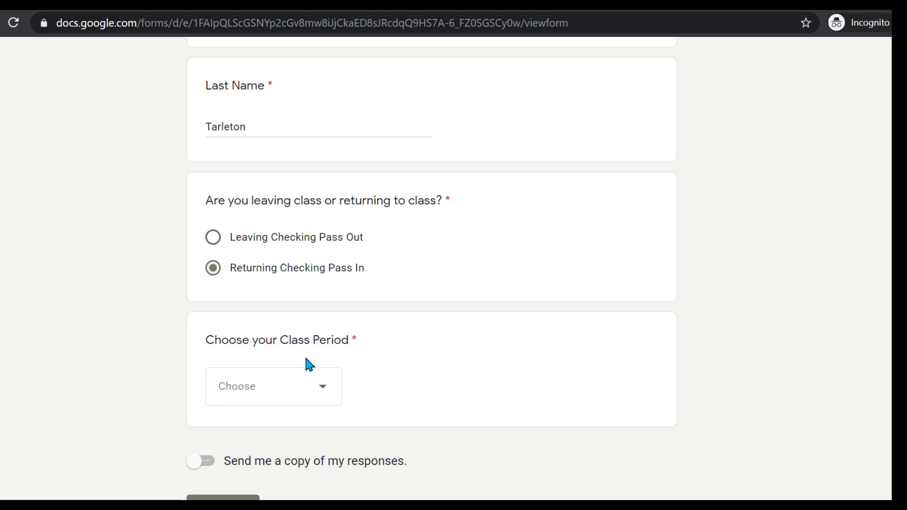
click(326, 392)
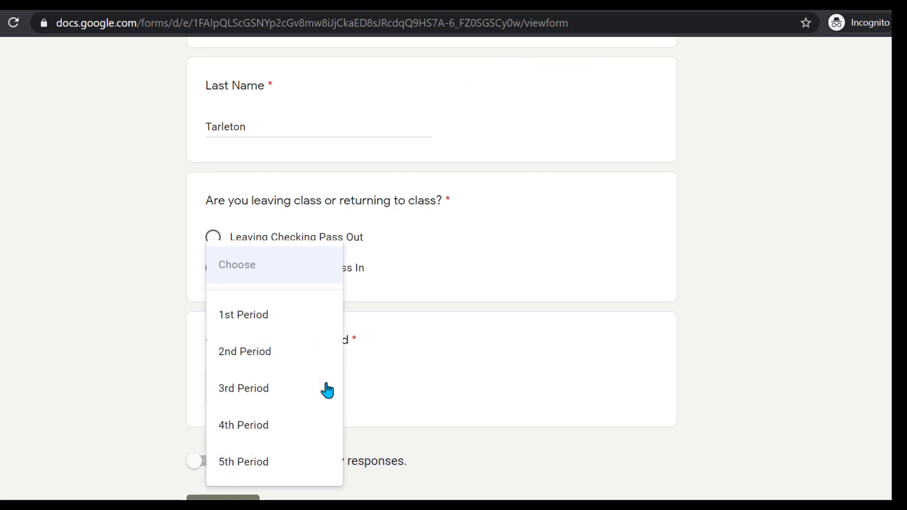
click(264, 319)
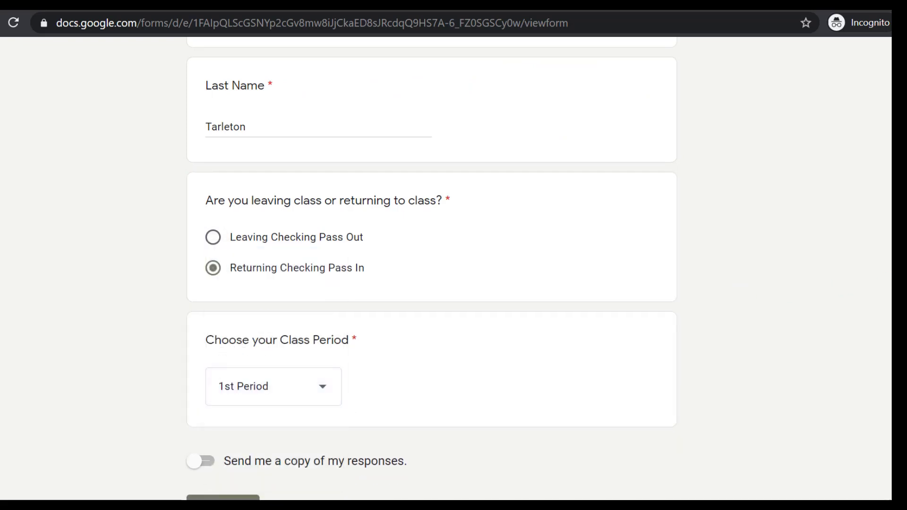
scroll(439, 225, down, 4)
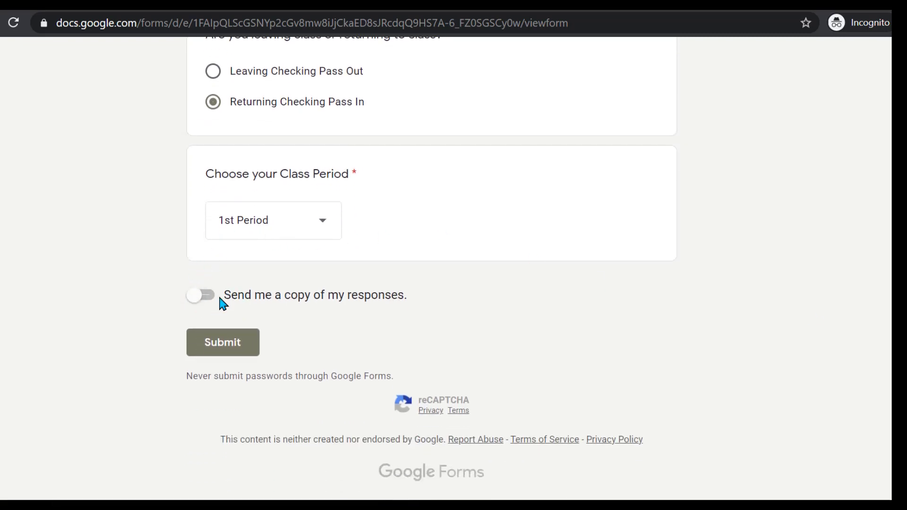
click(240, 348)
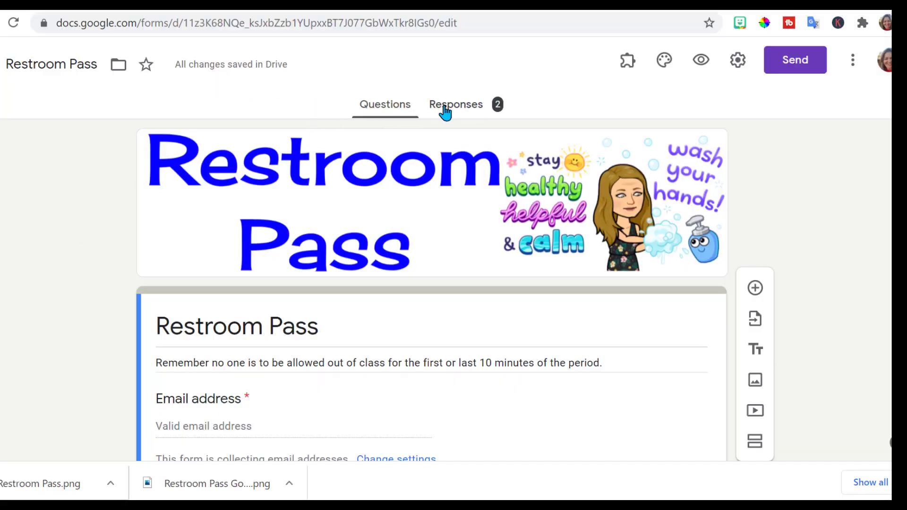
From the Responses tab, create the new linked spreadsheet Restroom Pass (Responses).
click(469, 110)
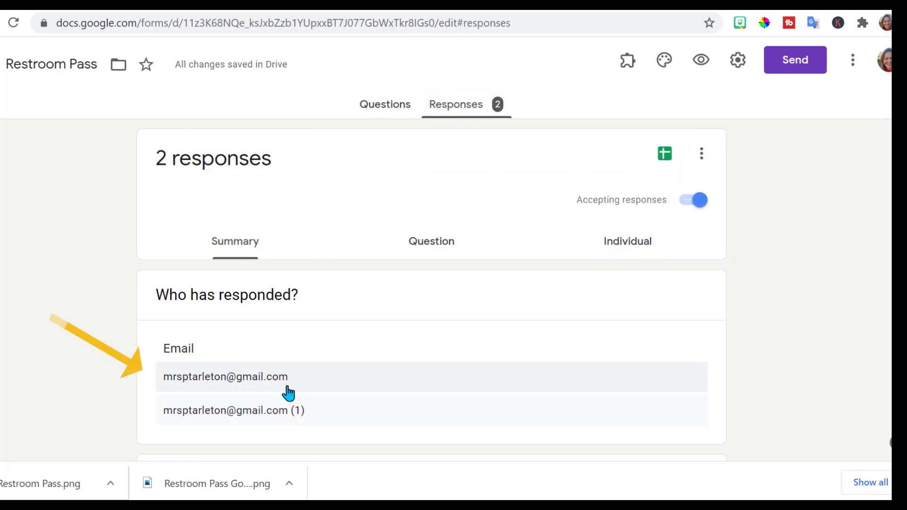
click(666, 156)
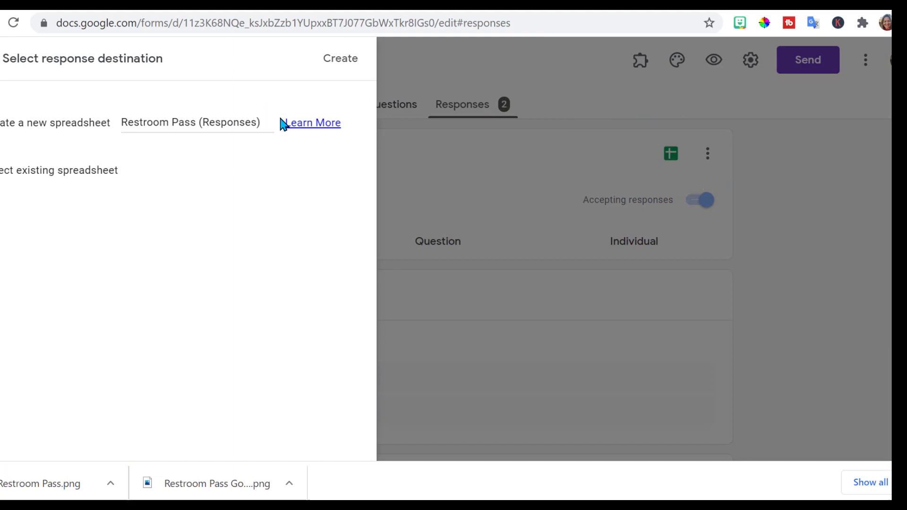
click(340, 60)
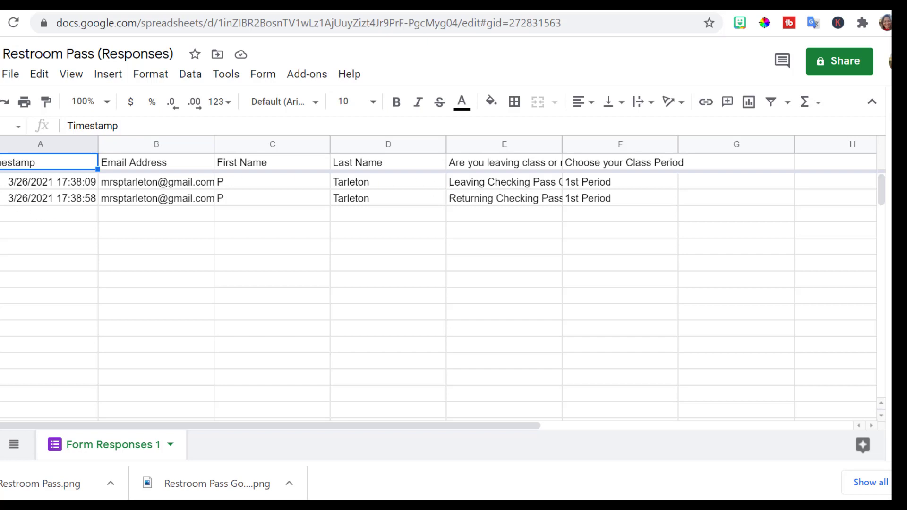
Fill the first two response rows and the 17:43:35 returning row bright green.
click(3, 182)
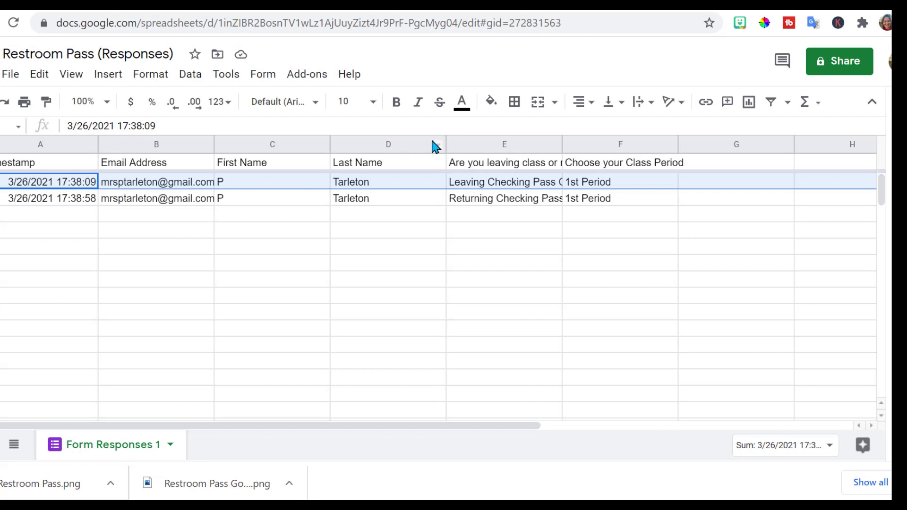
click(491, 101)
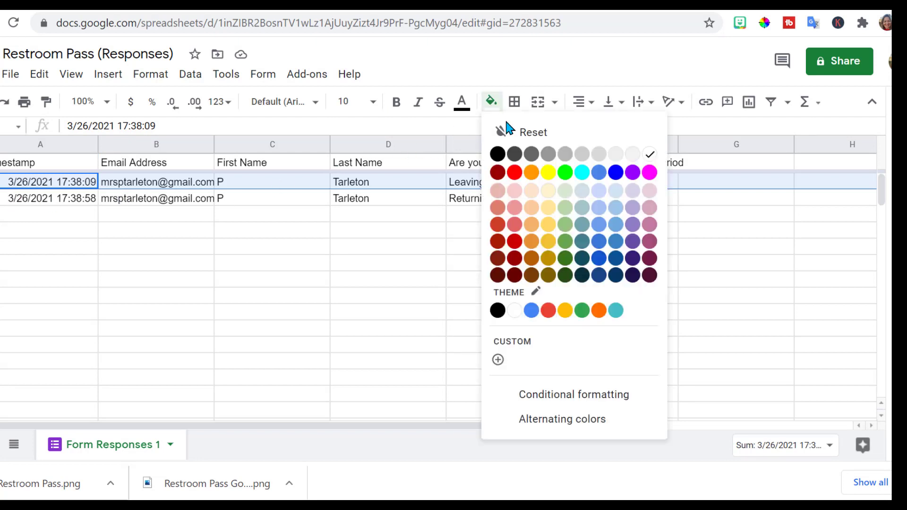
click(565, 173)
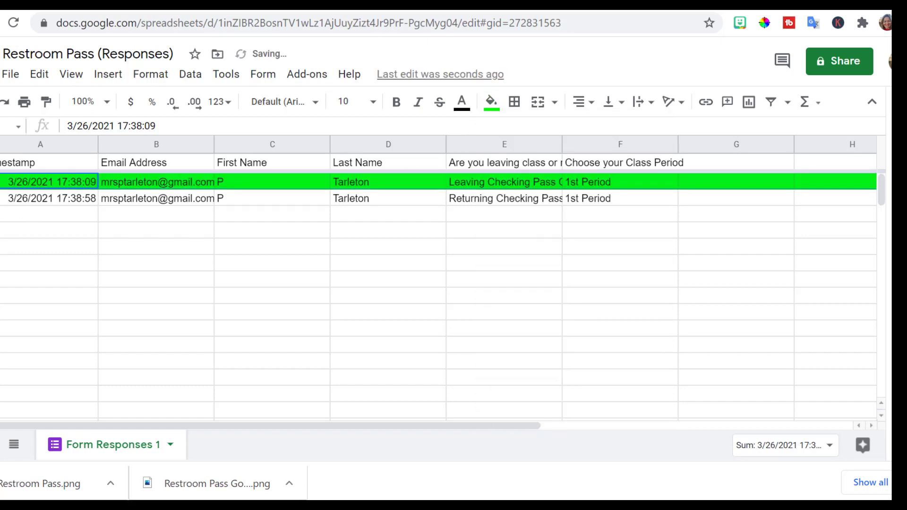
click(3, 198)
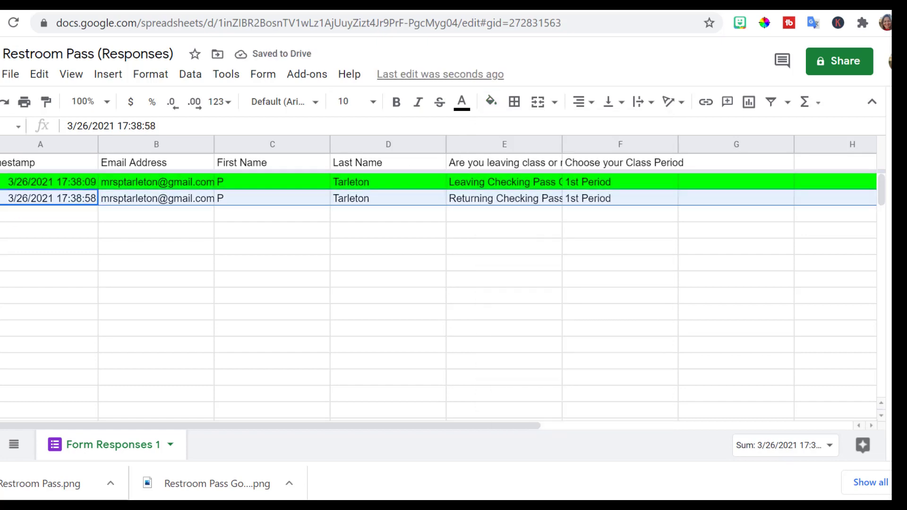
click(492, 104)
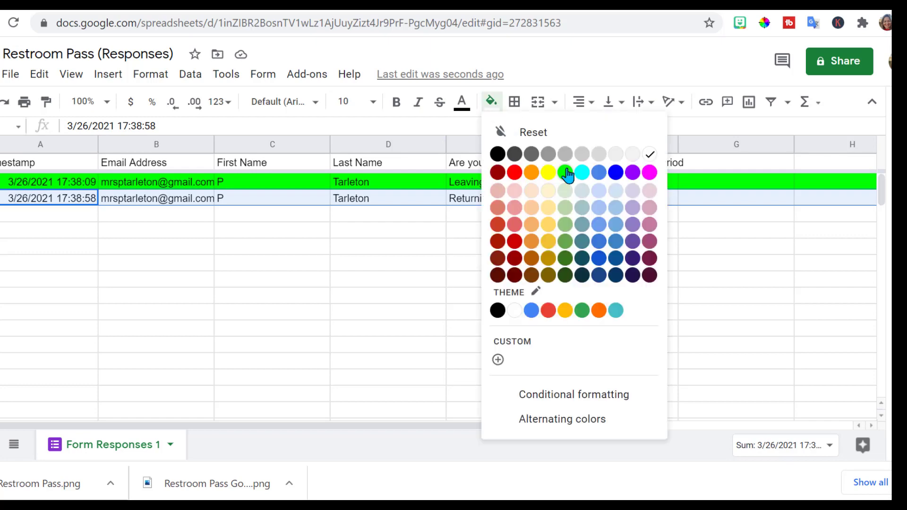
click(566, 173)
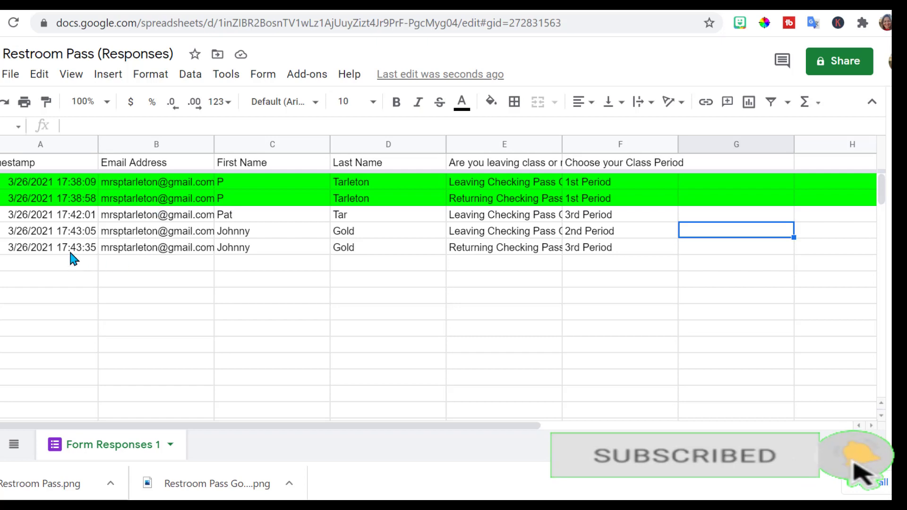
click(1, 247)
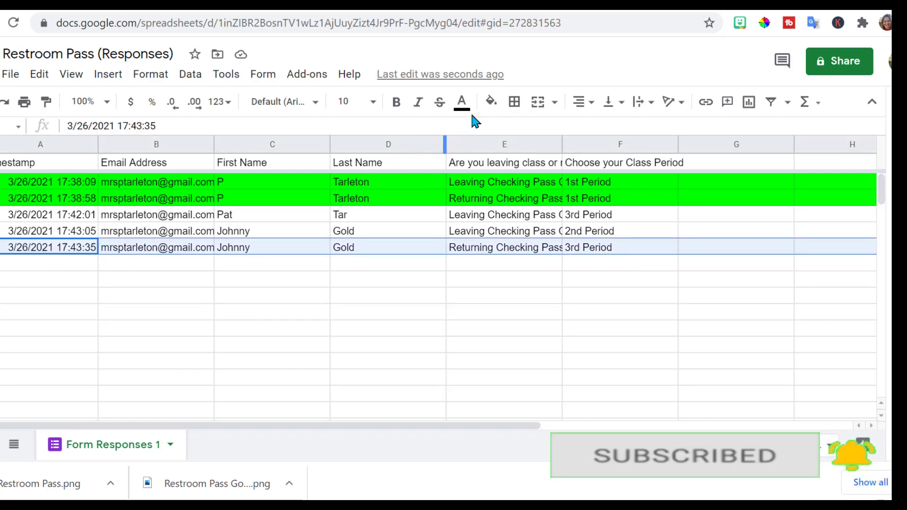
click(491, 102)
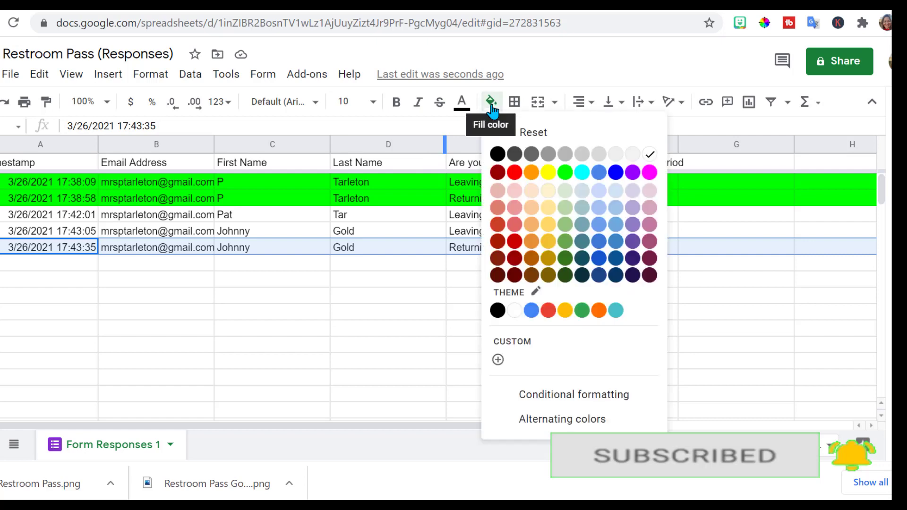
click(564, 173)
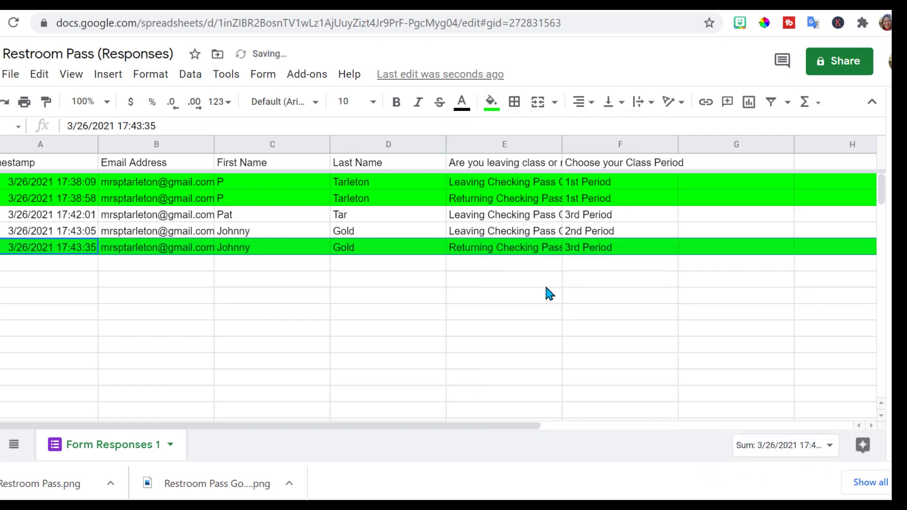